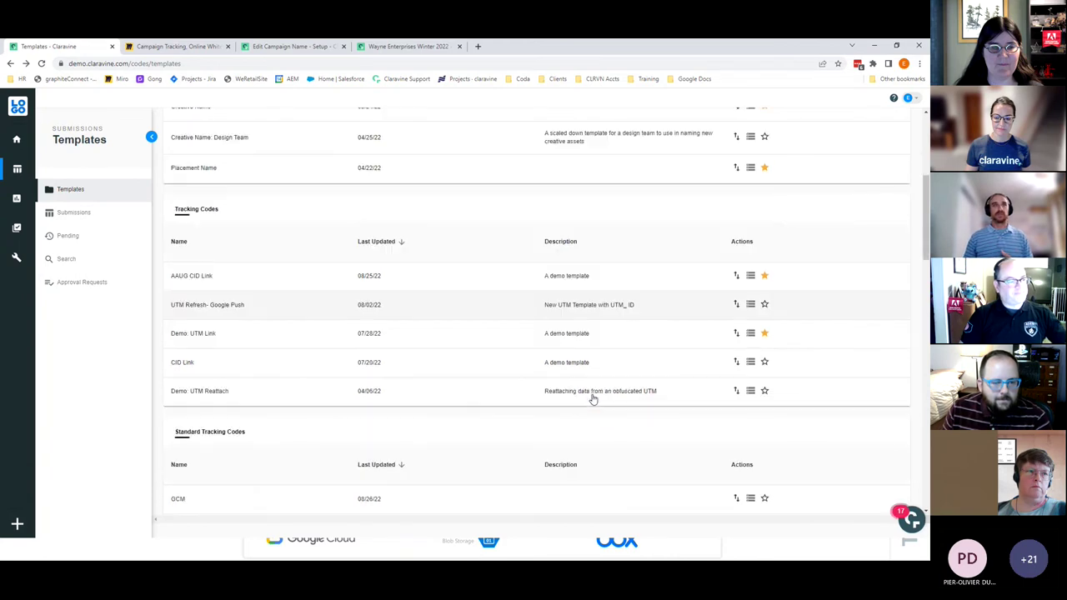
Look through the submission templates in the Creative, Campaigns, Tracking Codes and Standard Tracking Codes folders.
{"action": "scroll", "coordinate": [592, 399], "scroll_direction": "down", "scroll_amount": 2}
{"action": "scroll", "coordinate": [593, 399], "scroll_direction": "down", "scroll_amount": 1}
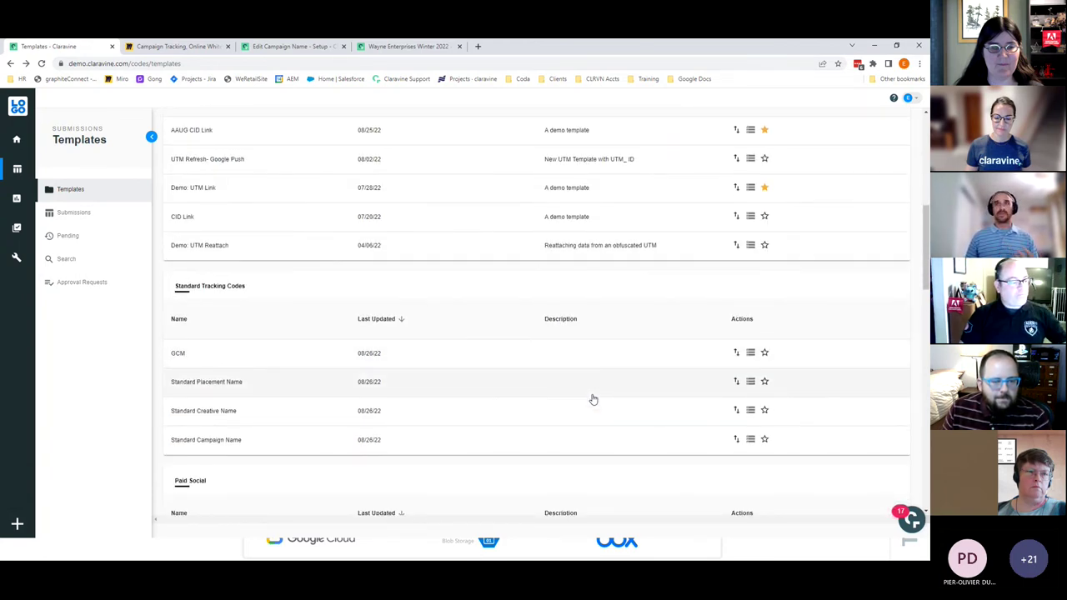
{"action": "scroll", "coordinate": [592, 399], "scroll_direction": "up", "scroll_amount": 4}
{"action": "scroll", "coordinate": [592, 399], "scroll_direction": "up", "scroll_amount": 4}
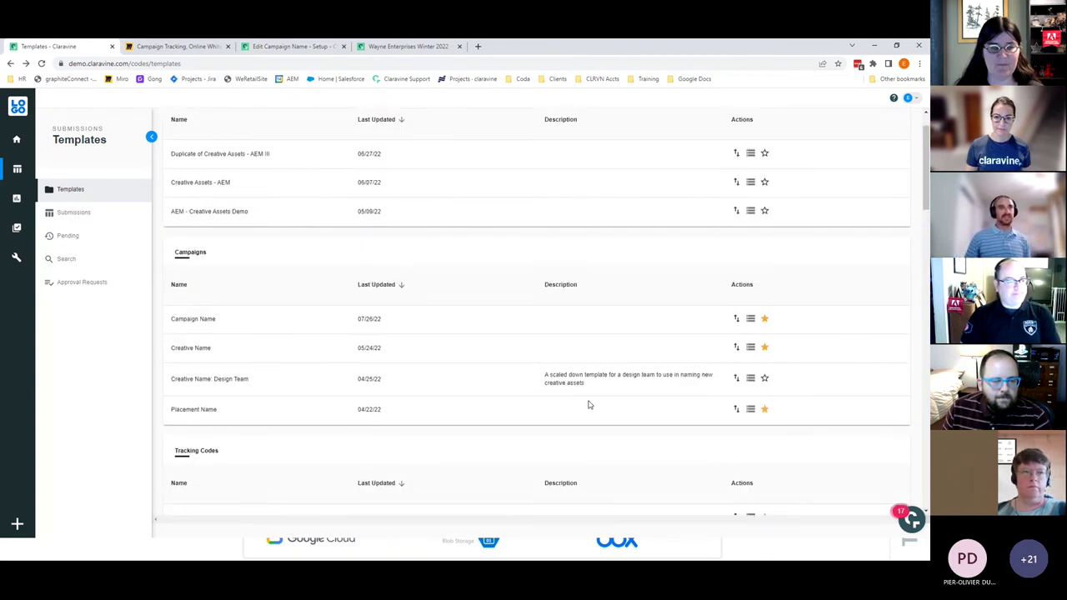
{"action": "scroll", "coordinate": [588, 405], "scroll_direction": "up", "scroll_amount": 1}
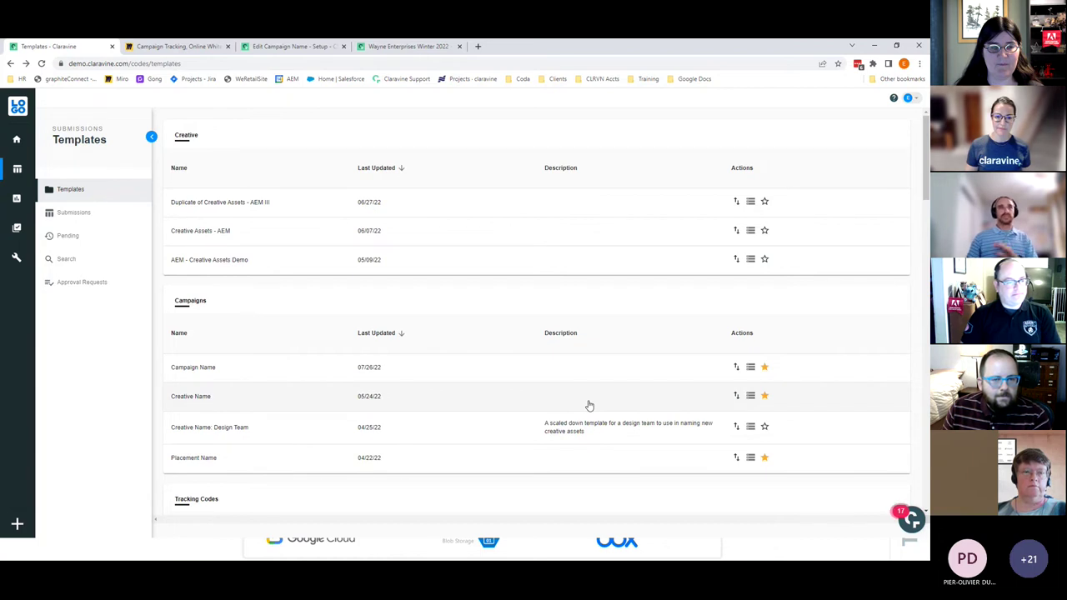
{"action": "scroll", "coordinate": [589, 405], "scroll_direction": "down", "scroll_amount": 3}
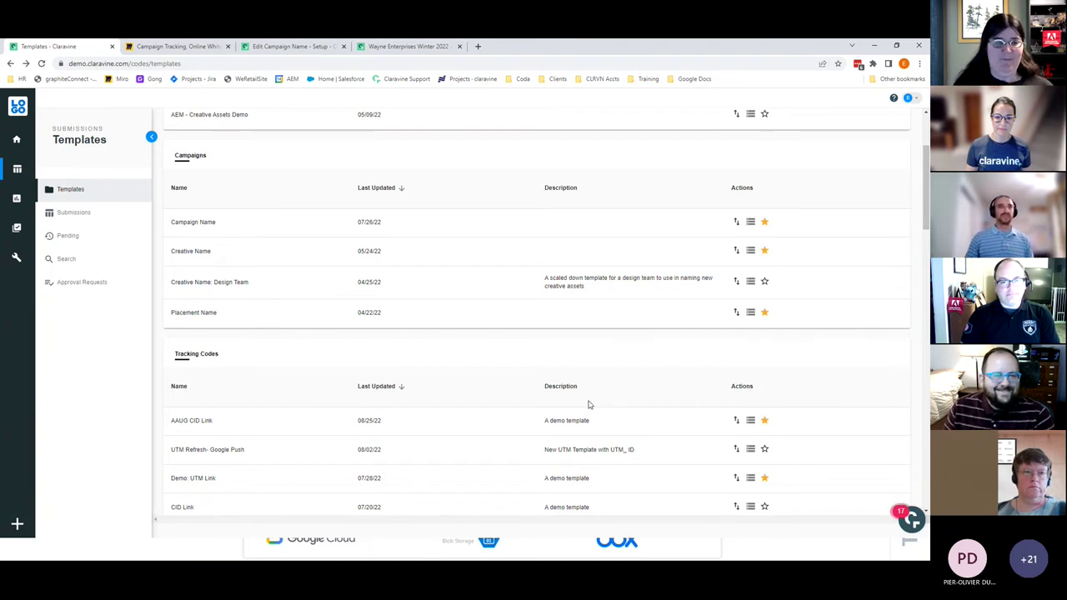
{"action": "scroll", "coordinate": [588, 404], "scroll_direction": "down", "scroll_amount": 2}
{"action": "scroll", "coordinate": [588, 404], "scroll_direction": "up", "scroll_amount": 5}
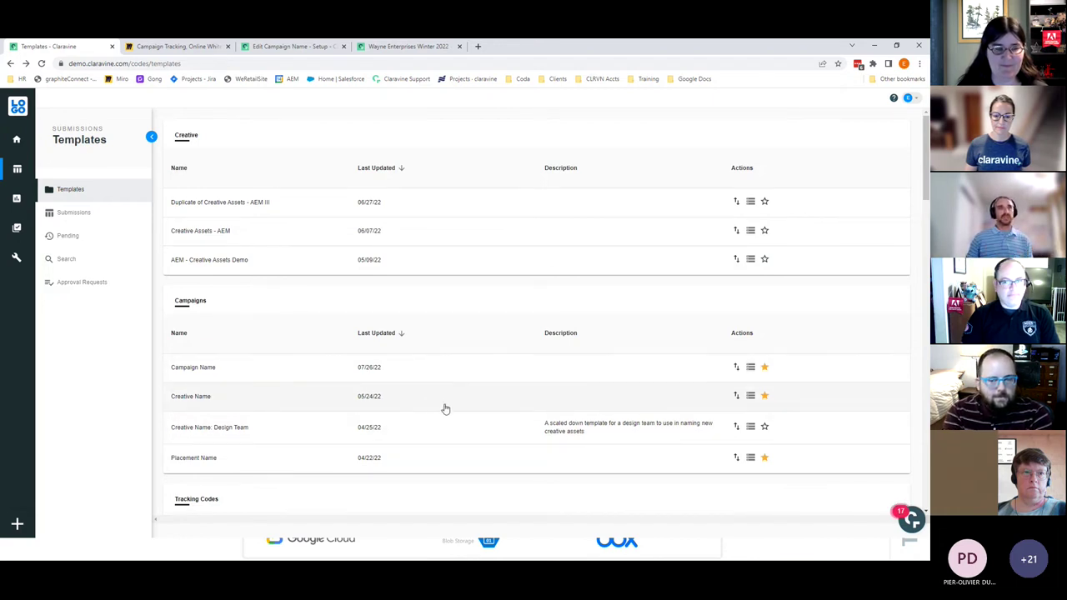
Review the Tracking URL Generation diagram on the Miro board and return to the Claravine templates list.
{"action": "left_click", "coordinate": [188, 50]}
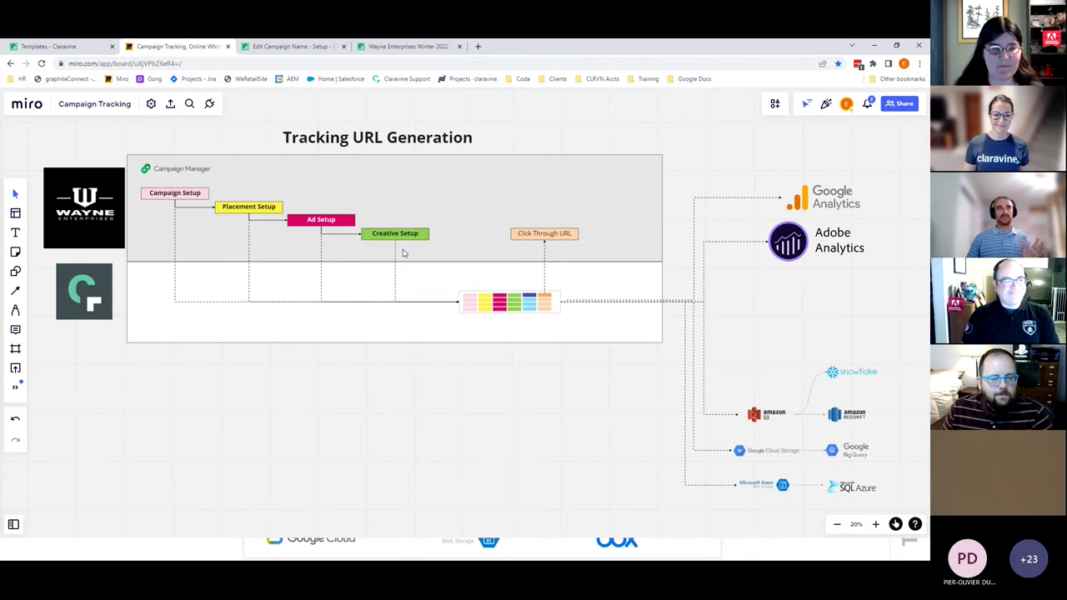
{"action": "left_click", "coordinate": [292, 46]}
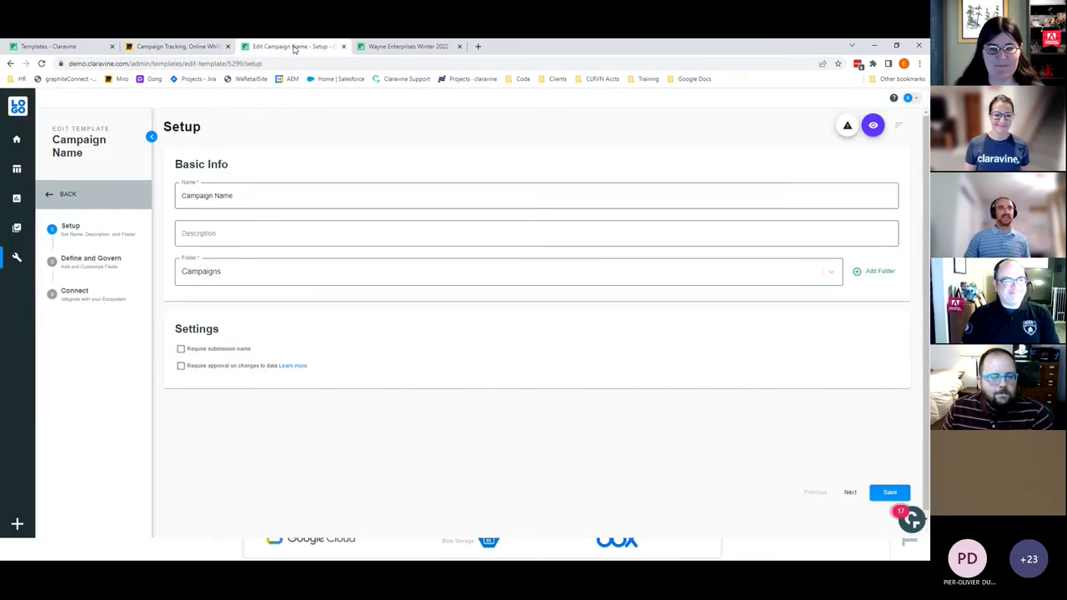
{"action": "left_click", "coordinate": [91, 47]}
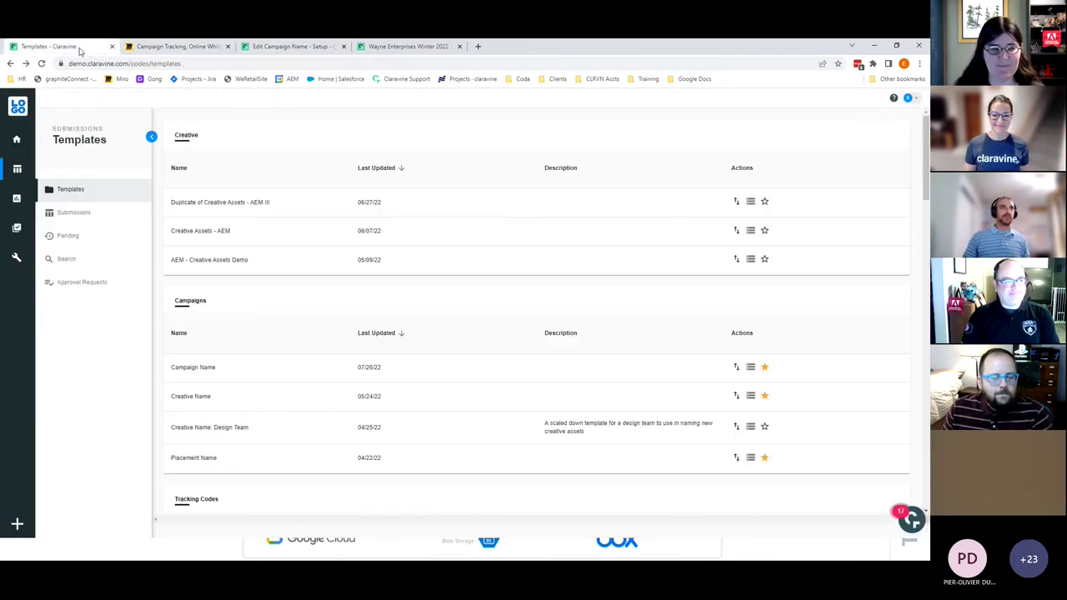
Start a submission from the Campaign Name template and name it "Wayne Enterprises Winter 2022".
{"action": "left_click", "coordinate": [209, 371]}
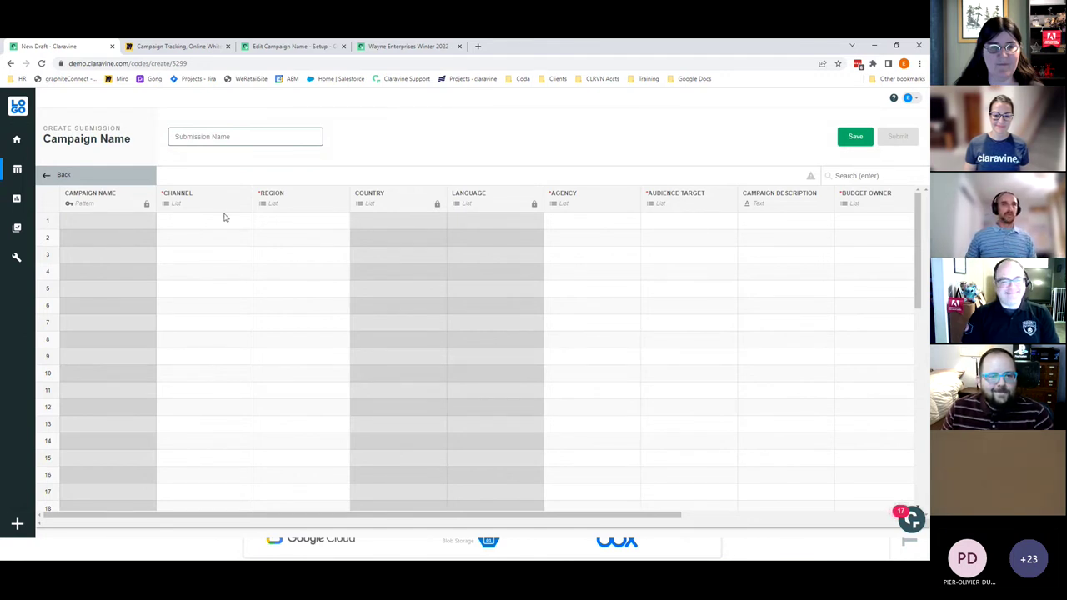
{"action": "left_click", "coordinate": [223, 139]}
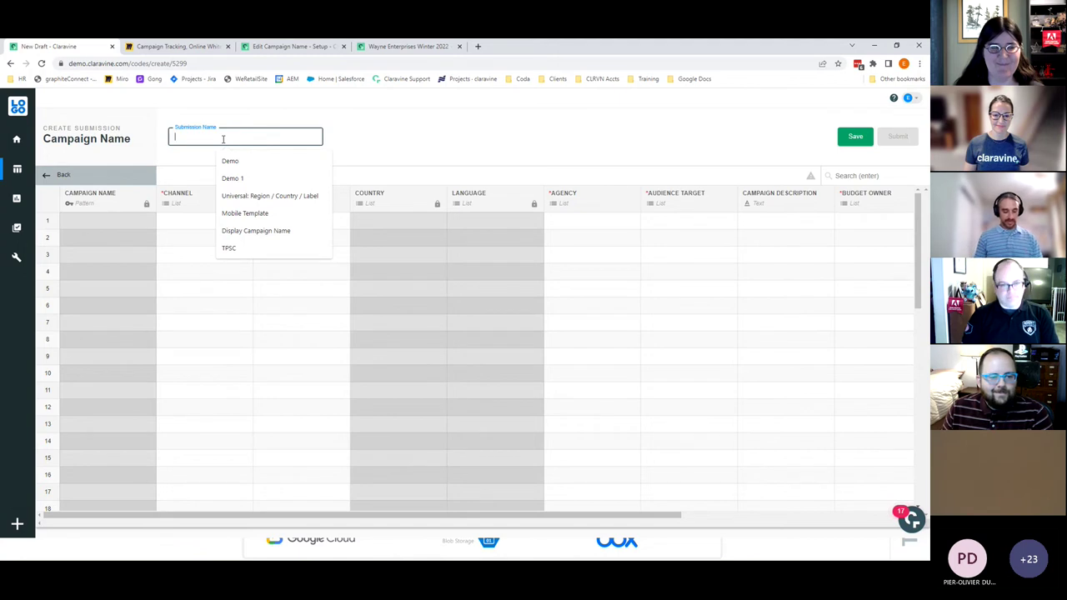
{"action": "type", "text": "WayneENterprises"}
{"action": "left_click", "coordinate": [197, 135]}
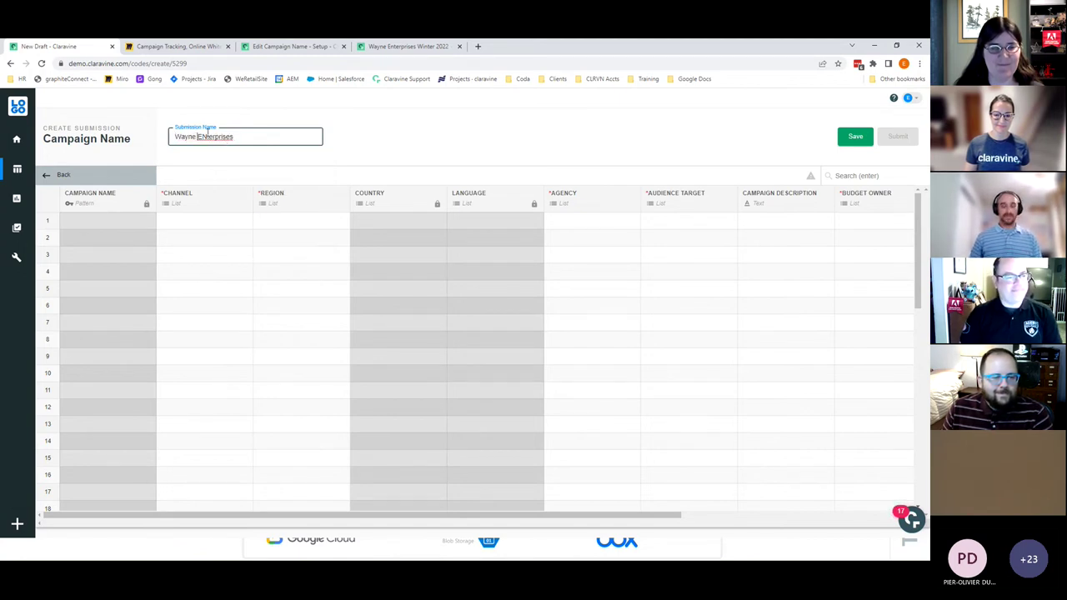
{"action": "left_click", "coordinate": [208, 136]}
{"action": "key", "text": "BackSpace"}
{"action": "type", "text": "n"}
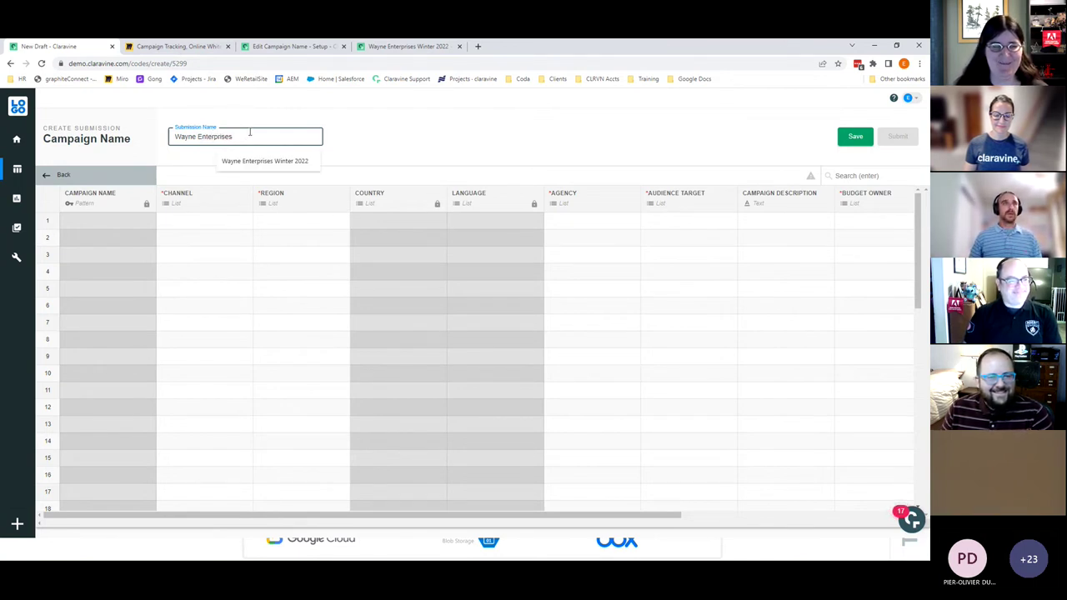
{"action": "left_click", "coordinate": [290, 161]}
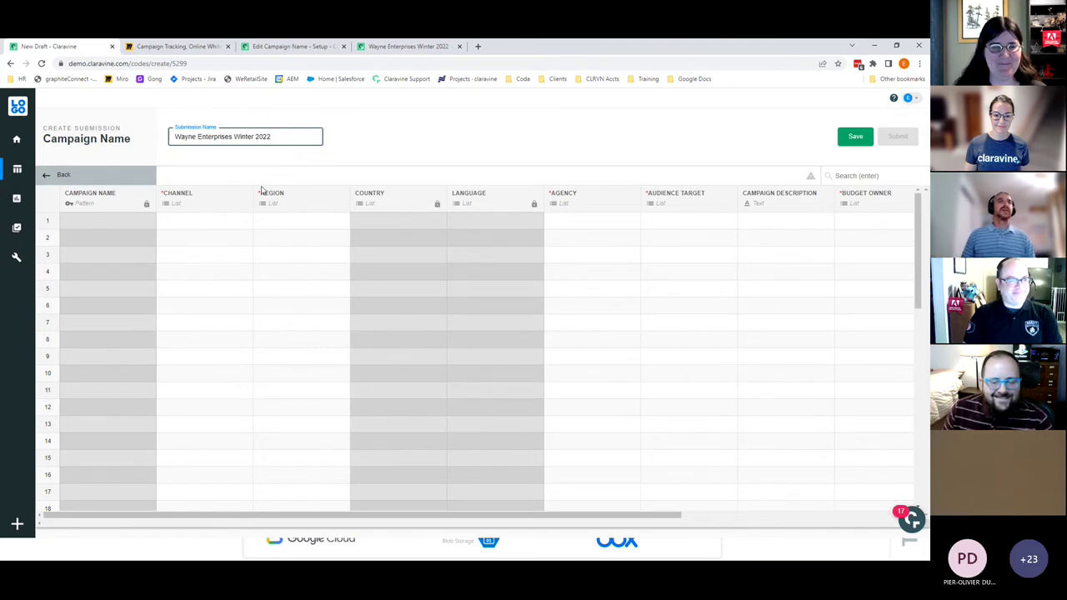
In row 1, set the channel to Display, the region to NA and the country to United States.
{"action": "left_click", "coordinate": [226, 221]}
{"action": "left_click", "coordinate": [226, 221]}
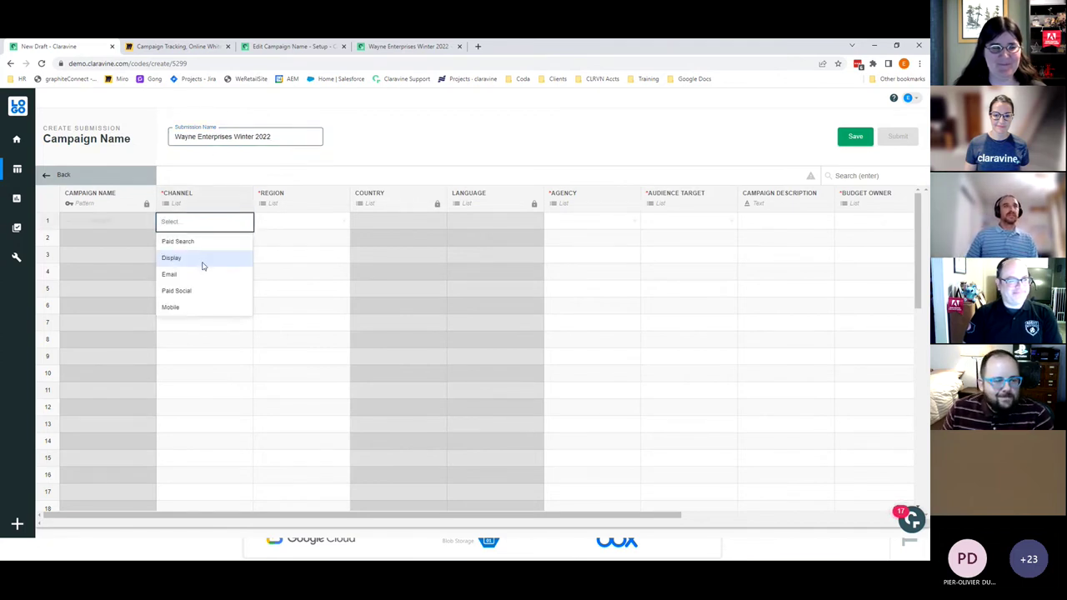
{"action": "left_click", "coordinate": [202, 264]}
{"action": "left_click", "coordinate": [325, 221]}
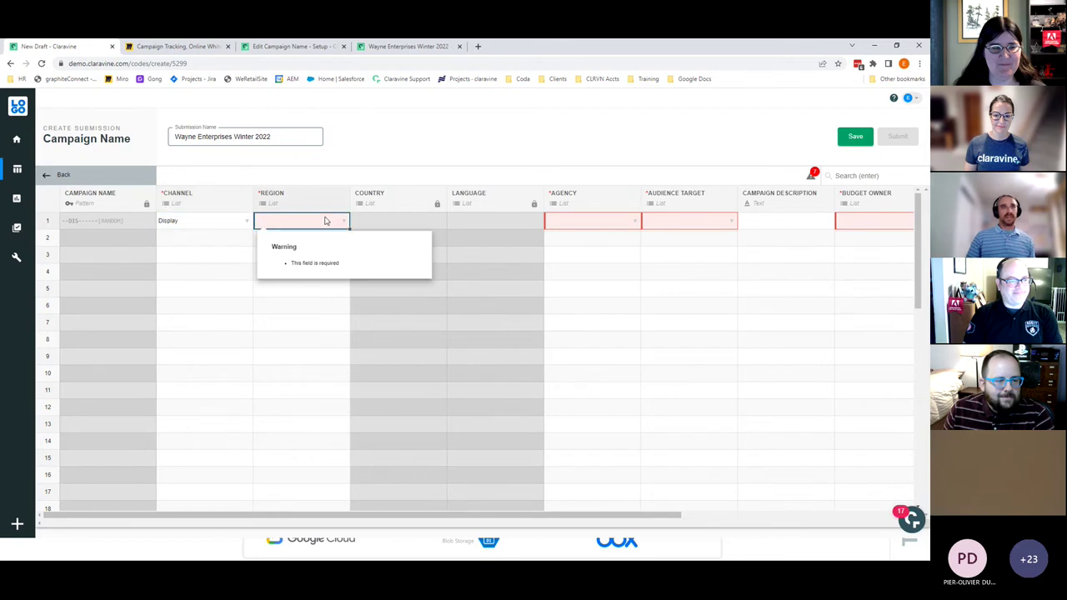
{"action": "left_click", "coordinate": [325, 221]}
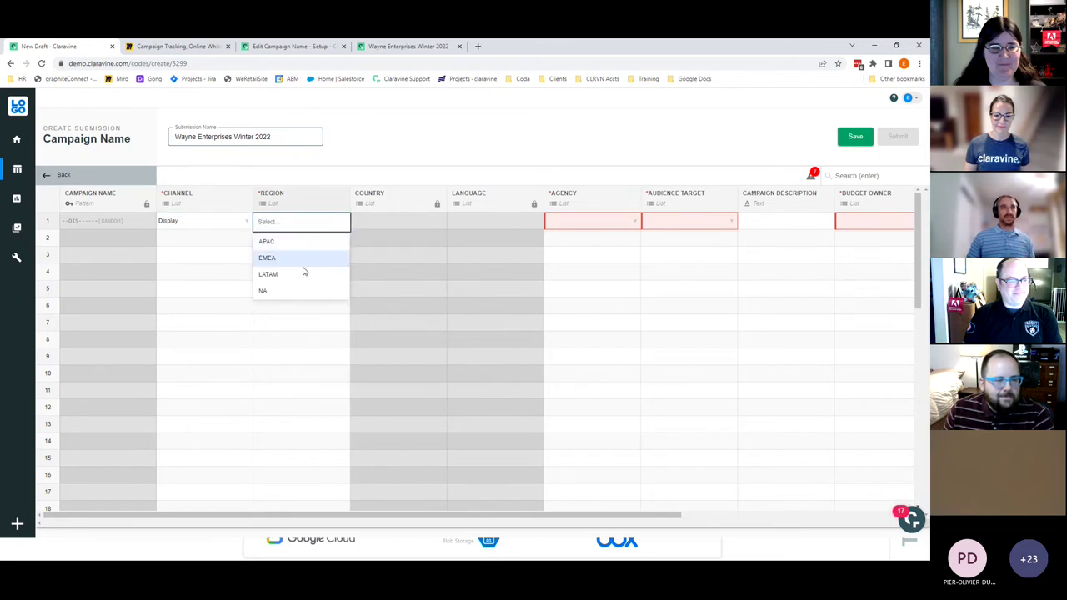
{"action": "left_click", "coordinate": [300, 291]}
{"action": "left_click", "coordinate": [397, 225]}
{"action": "left_click", "coordinate": [398, 225]}
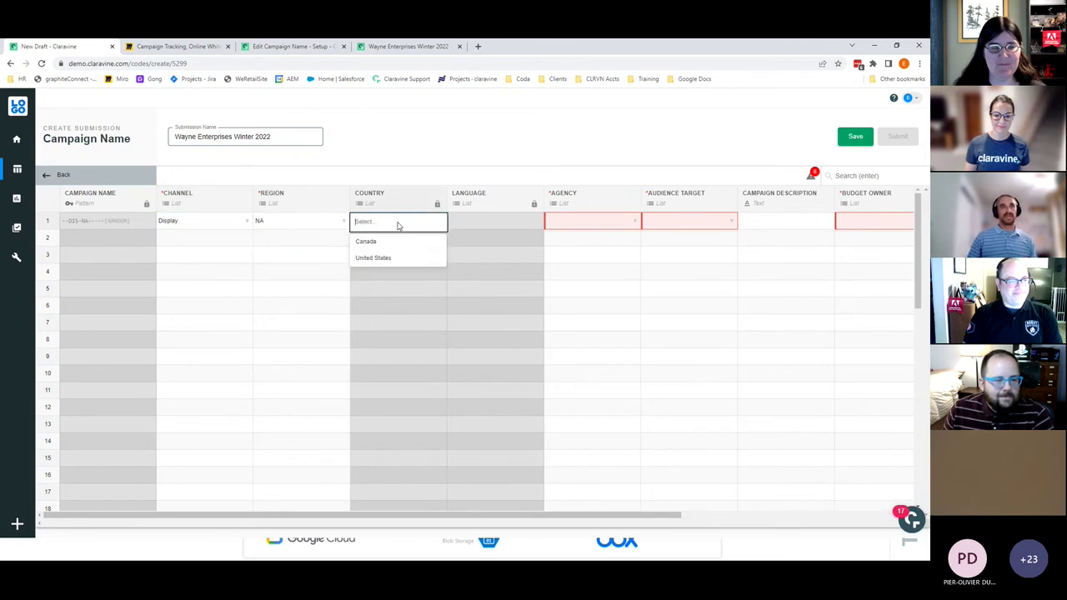
{"action": "left_click", "coordinate": [409, 257]}
Set row 1's agency to Claravine and its audience target to Demographic.
{"action": "left_click", "coordinate": [594, 225]}
{"action": "left_click", "coordinate": [590, 221]}
{"action": "left_click", "coordinate": [585, 275]}
{"action": "left_click", "coordinate": [691, 223]}
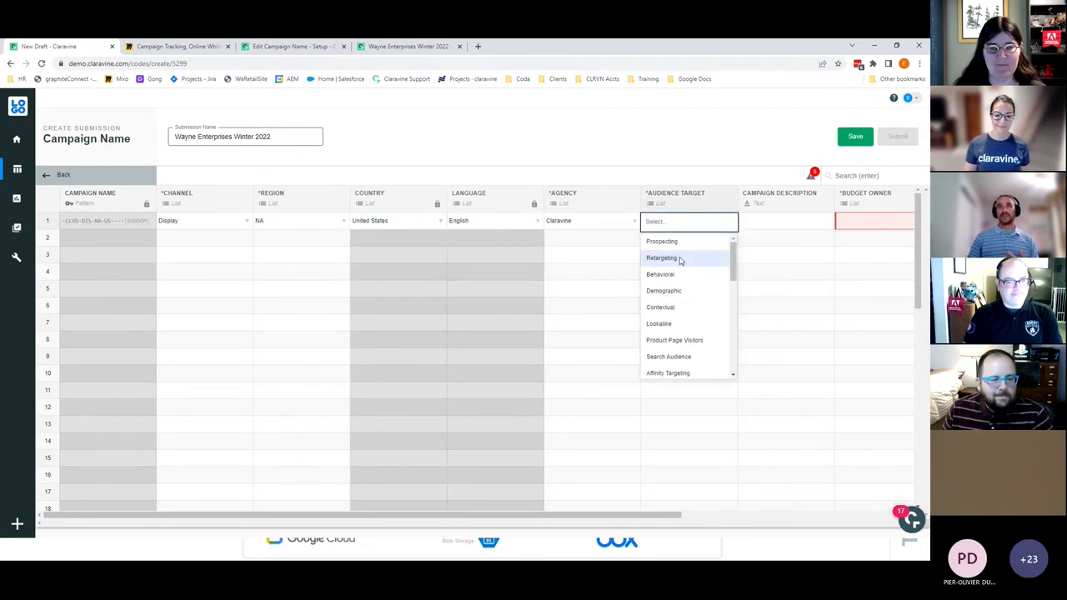
{"action": "left_click", "coordinate": [667, 290]}
Enter "Winter 22" as row 1's campaign description and set the budget owner to Regional - Ecomm.
{"action": "left_click", "coordinate": [758, 233]}
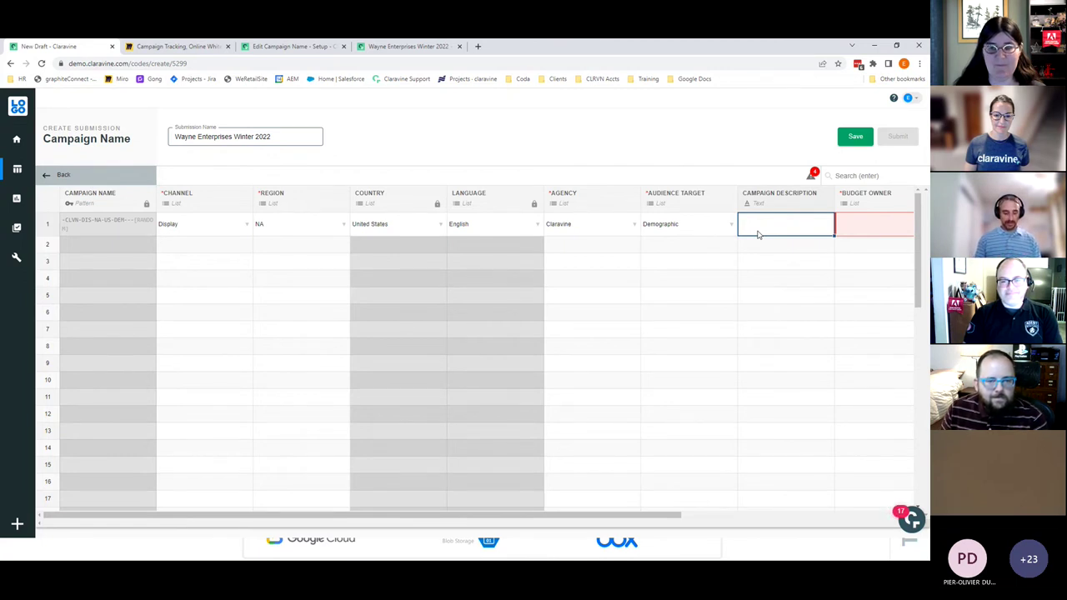
{"action": "type", "text": "Winter 22"}
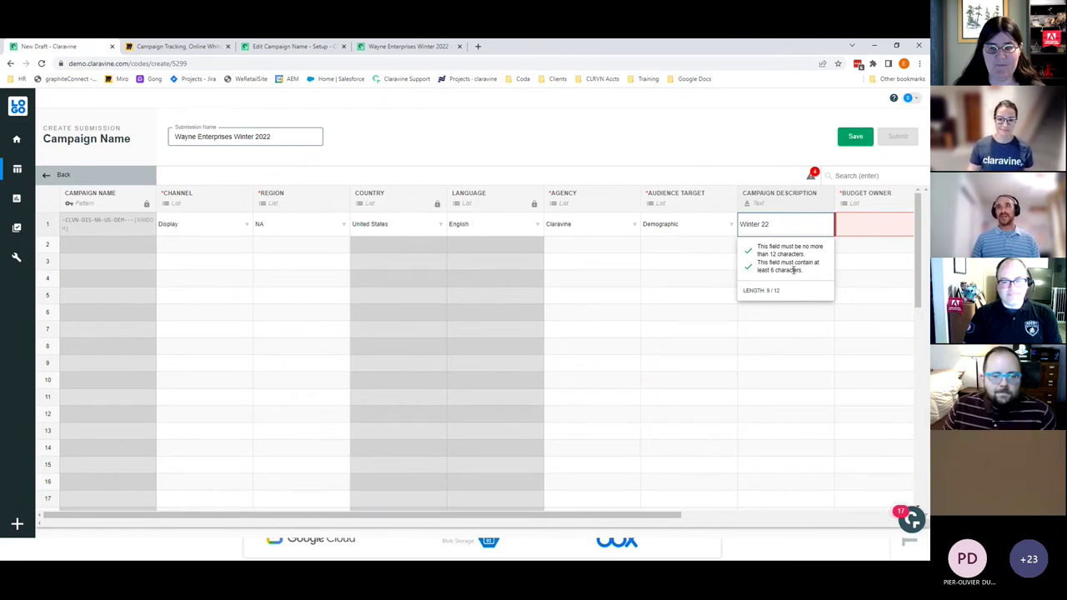
{"action": "left_click", "coordinate": [840, 233]}
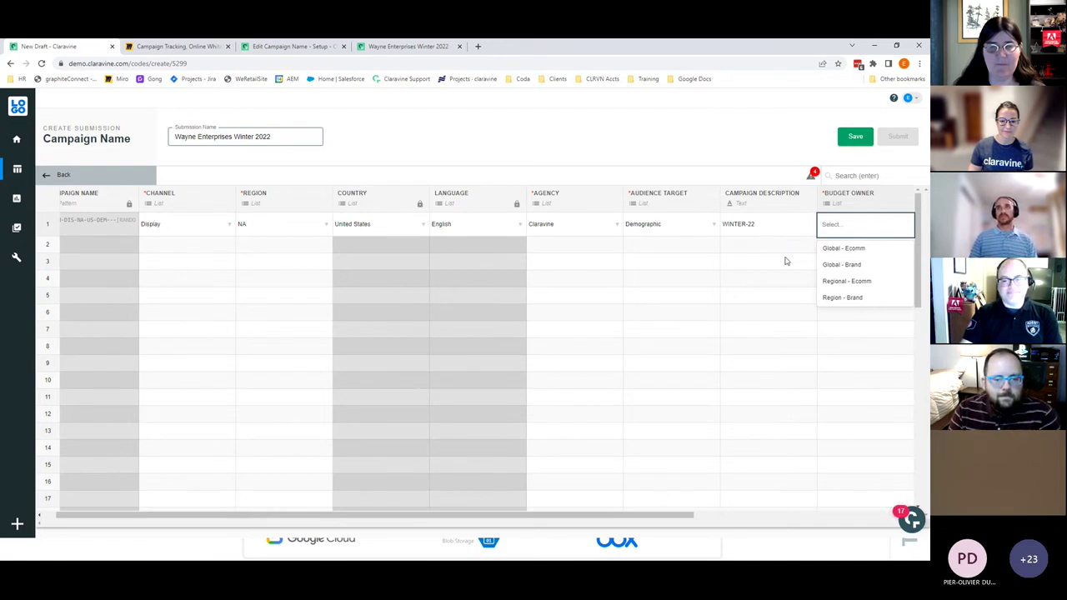
{"action": "left_click", "coordinate": [840, 285]}
Complete row 1 with funnel stage Upper, launch year 2023 and quarter Q1.
{"action": "left_click_drag", "start_coordinate": [691, 514], "coordinate": [904, 508]}
{"action": "left_click", "coordinate": [699, 225]}
{"action": "left_click", "coordinate": [704, 227]}
{"action": "left_click", "coordinate": [703, 244]}
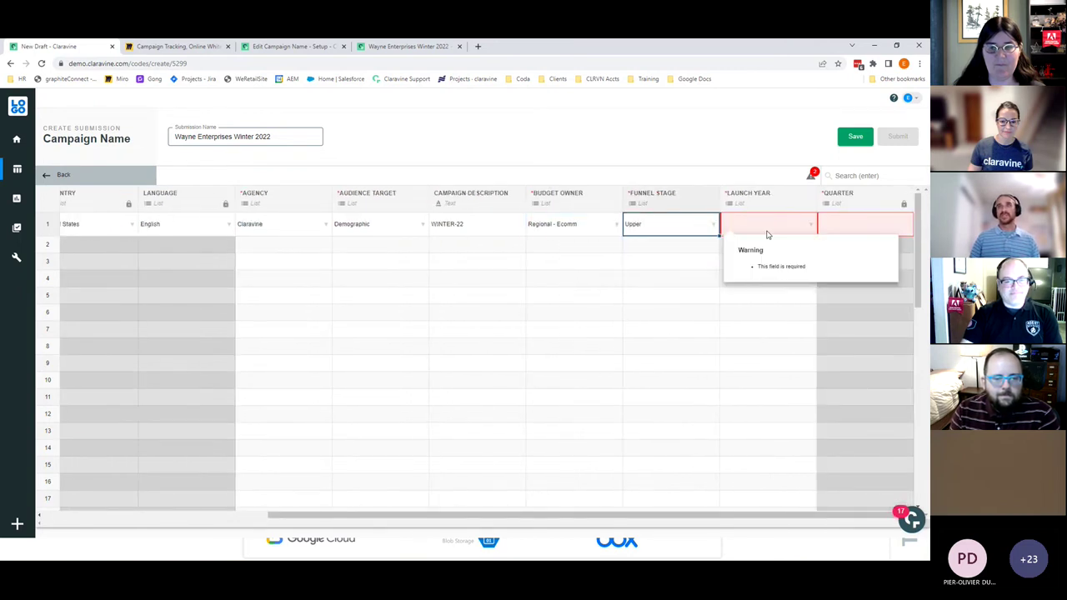
{"action": "left_click", "coordinate": [768, 234]}
{"action": "left_click", "coordinate": [745, 270]}
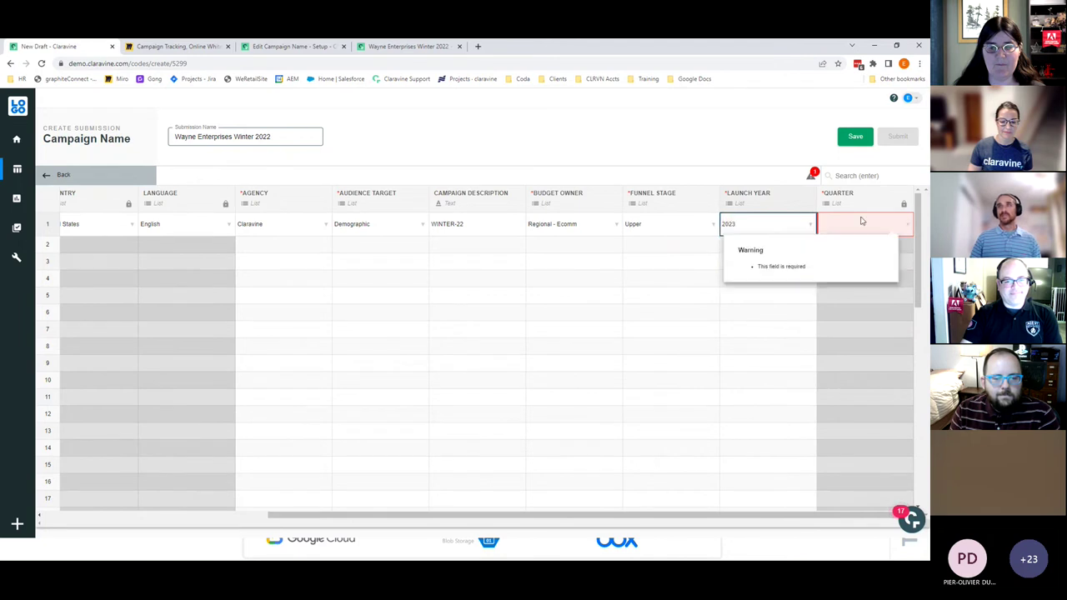
{"action": "left_click", "coordinate": [862, 221]}
{"action": "left_click", "coordinate": [850, 248]}
{"action": "left_click_drag", "start_coordinate": [802, 519], "coordinate": [350, 449]}
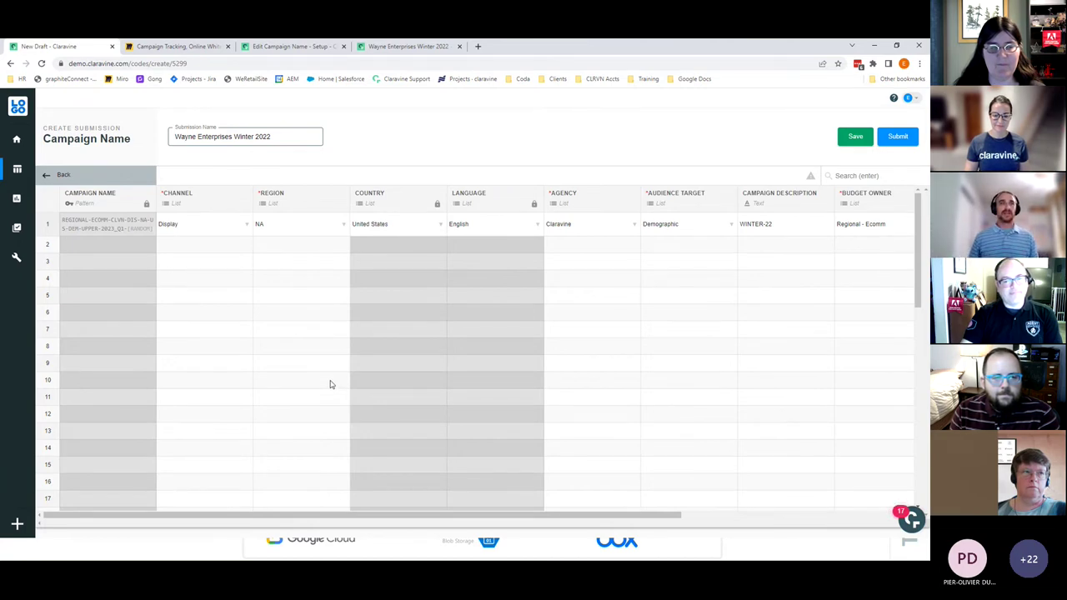
Fill row 1's channel, region and country values down into row 2, and remove row 2.
{"action": "left_click", "coordinate": [221, 225]}
{"action": "left_click_drag", "start_coordinate": [221, 225], "coordinate": [446, 245]}
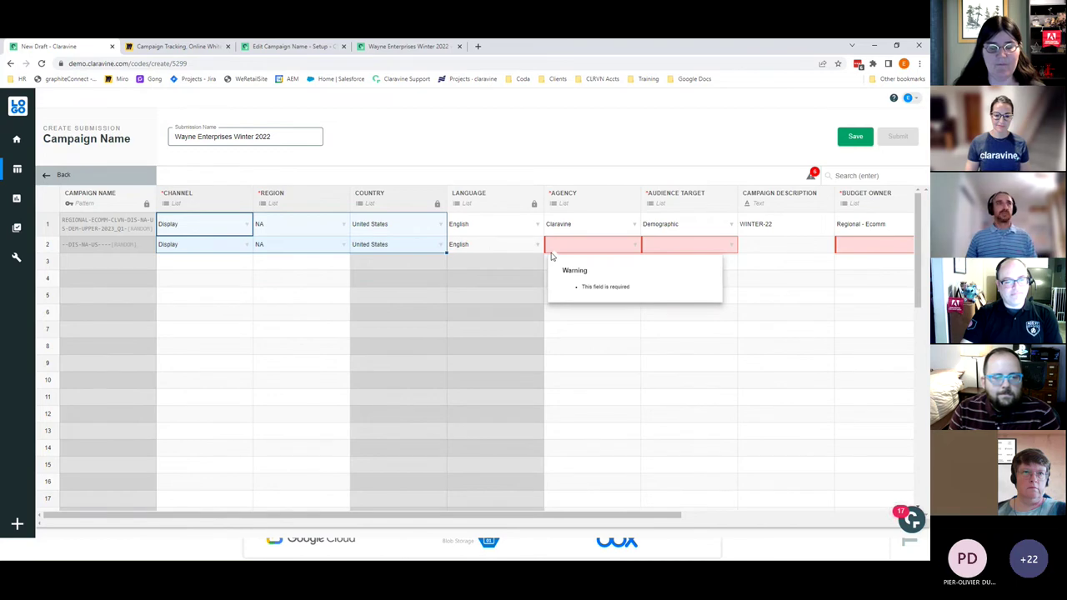
{"action": "right_click", "coordinate": [55, 246]}
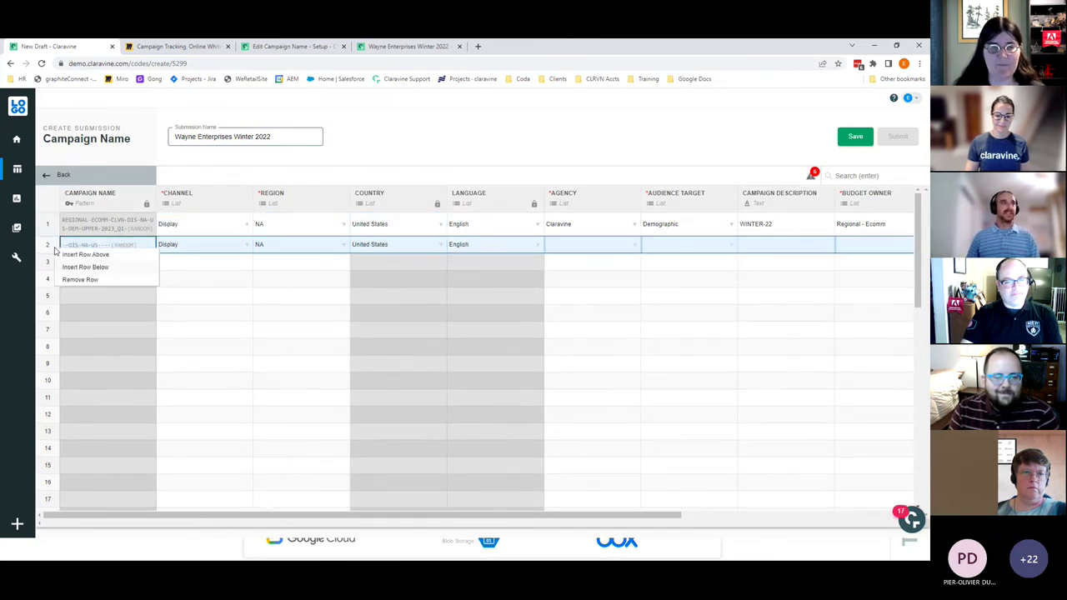
{"action": "left_click", "coordinate": [79, 280]}
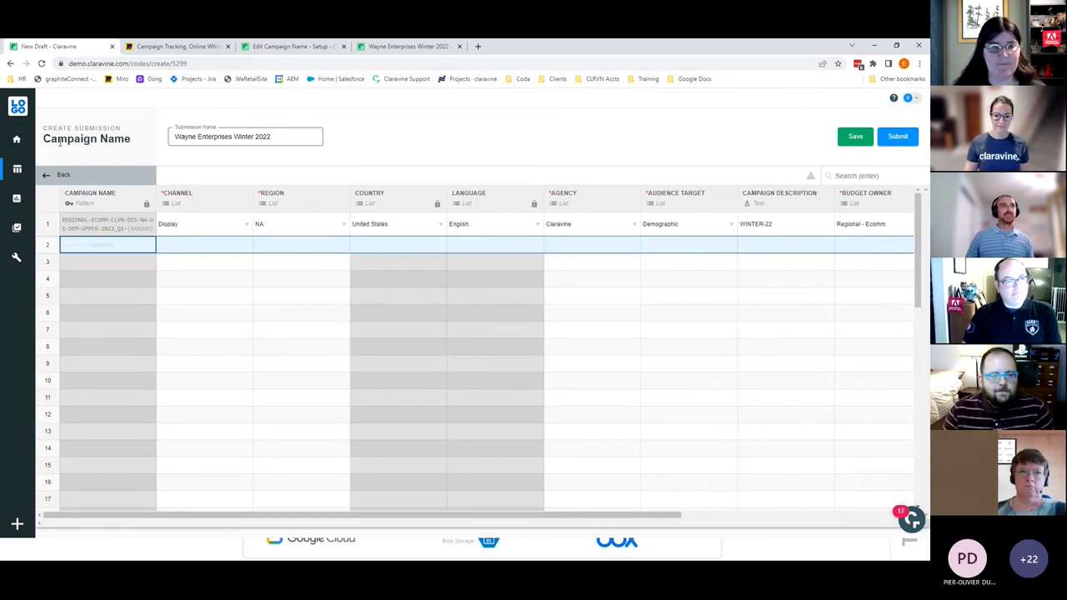
Leave the Campaign Name draft without saving and start a submission from the AAUG CID Link template.
{"action": "left_click", "coordinate": [58, 177]}
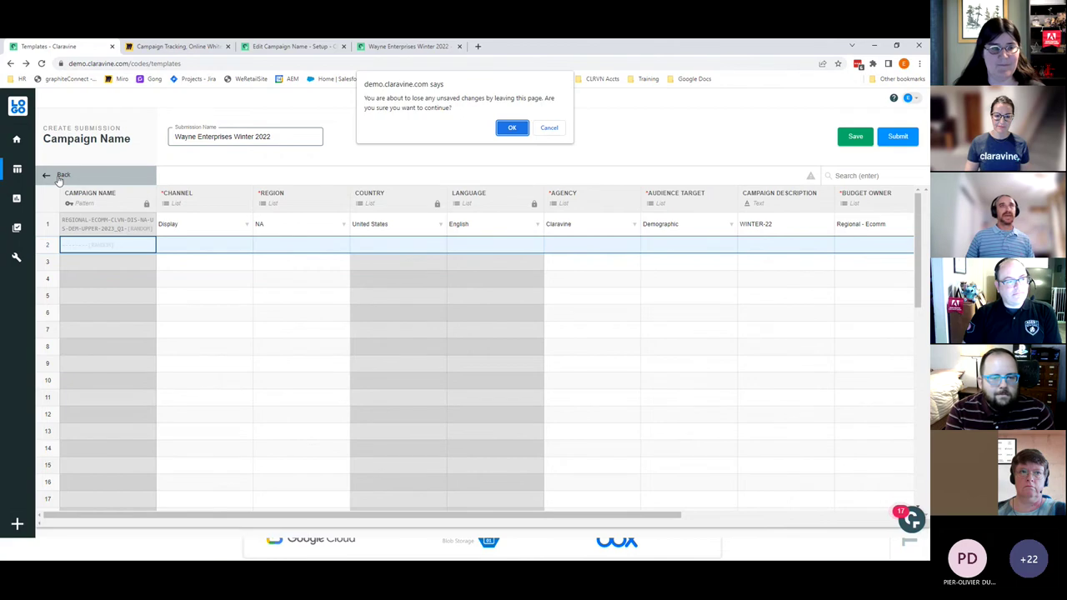
{"action": "left_click", "coordinate": [512, 127]}
{"action": "scroll", "coordinate": [210, 449], "scroll_direction": "down", "scroll_amount": 1}
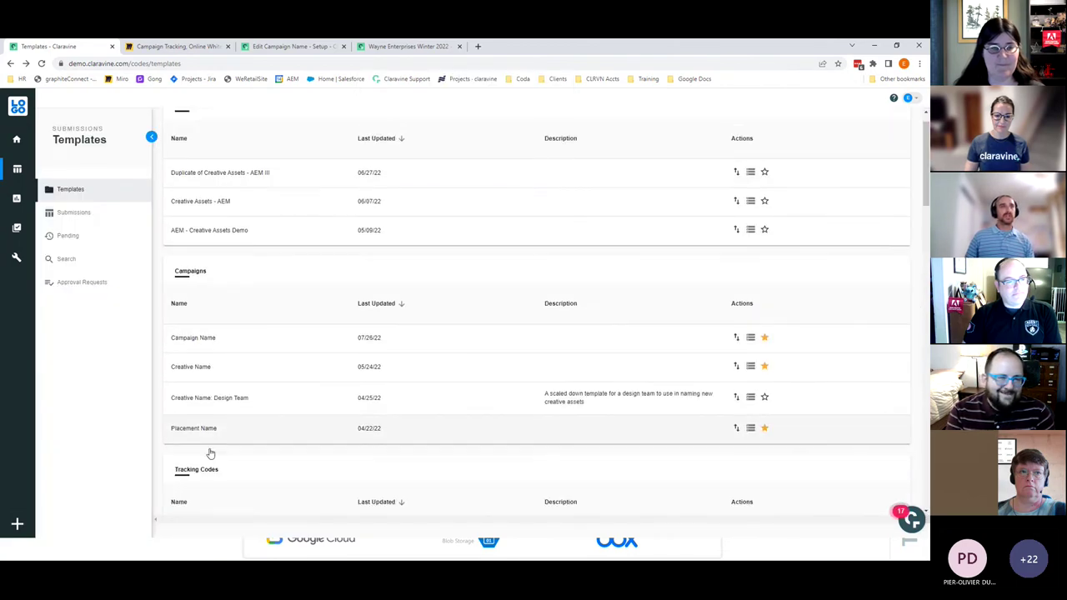
{"action": "scroll", "coordinate": [200, 483], "scroll_direction": "down", "scroll_amount": 2}
{"action": "left_click", "coordinate": [200, 479]}
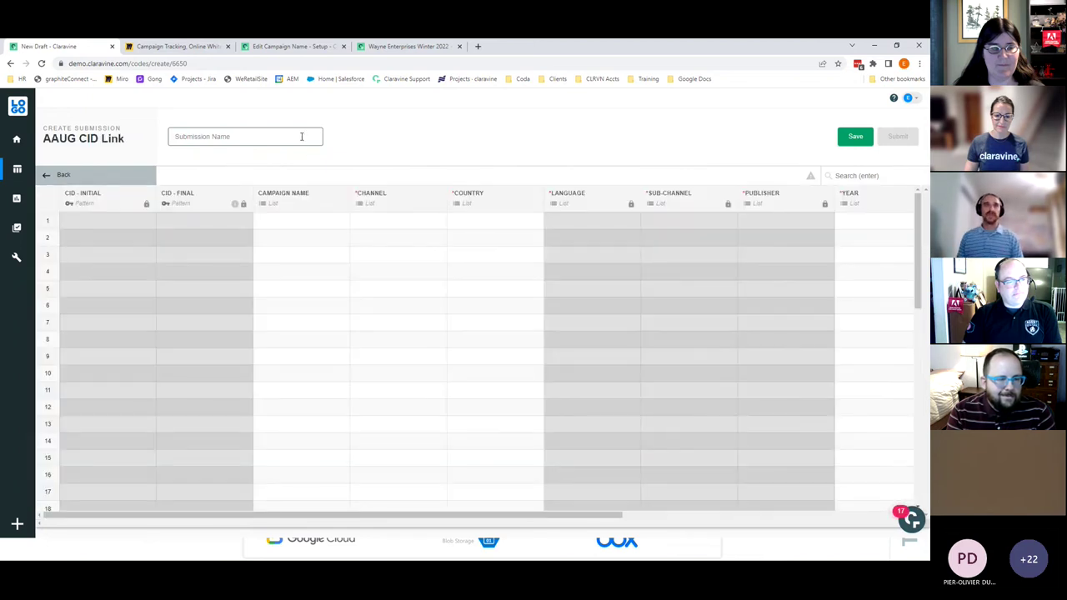
Name the AAUG CID Link submission "Wayne Enterprises Winter 2022".
{"action": "left_click", "coordinate": [301, 137]}
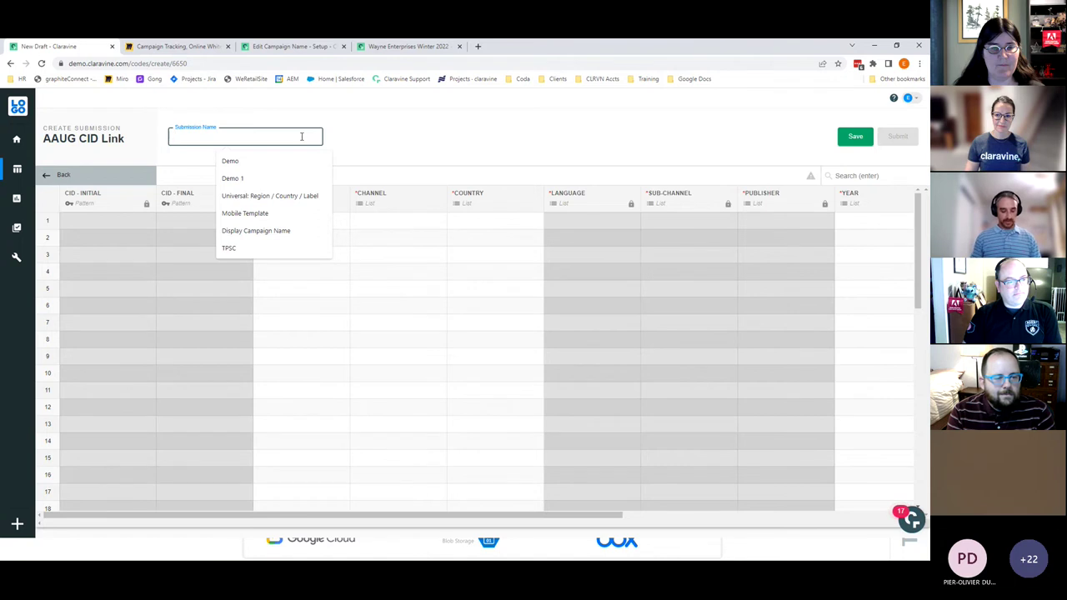
{"action": "type", "text": "Wayne ENte"}
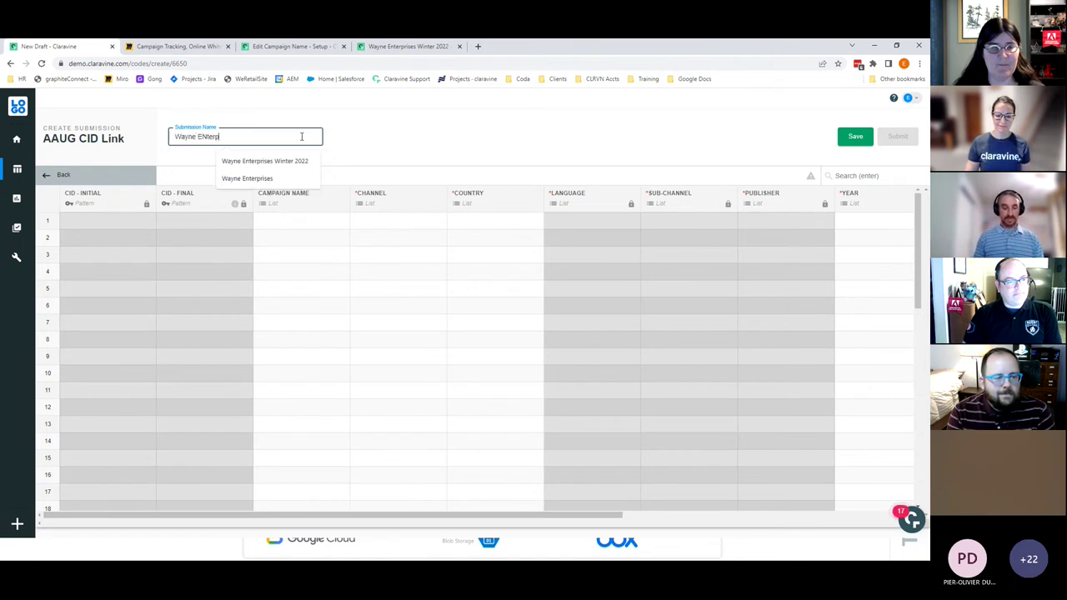
{"action": "left_click", "coordinate": [296, 163]}
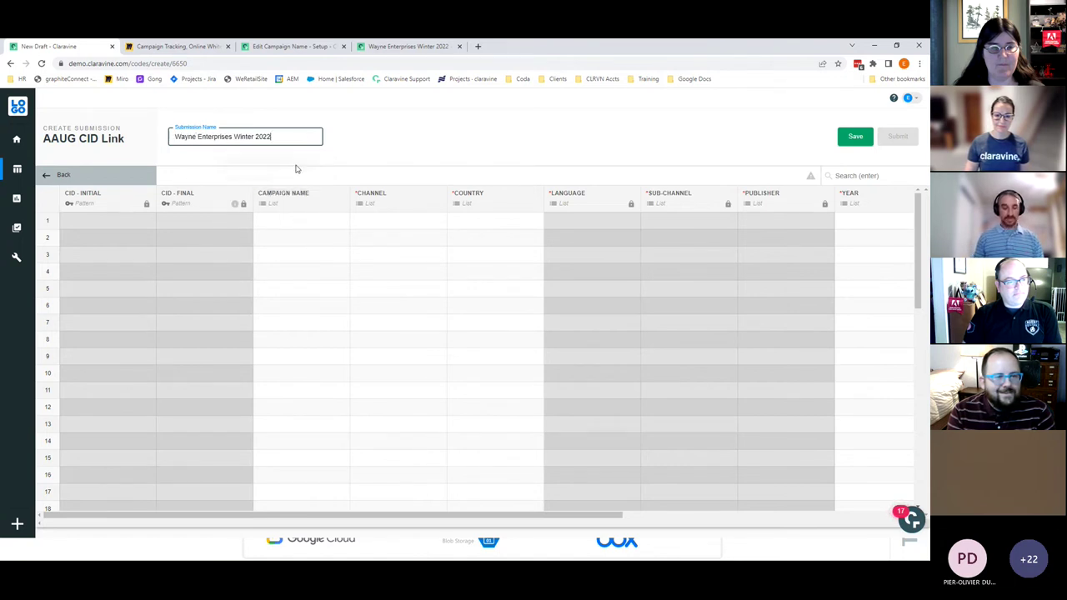
Choose the campaign name REGIONAL-ECOMM-CLVN-DIS-NA-US-DEM-LOWER-2022_Q4-jdyJEFE for row 1 of the submission.
{"action": "left_click", "coordinate": [300, 226]}
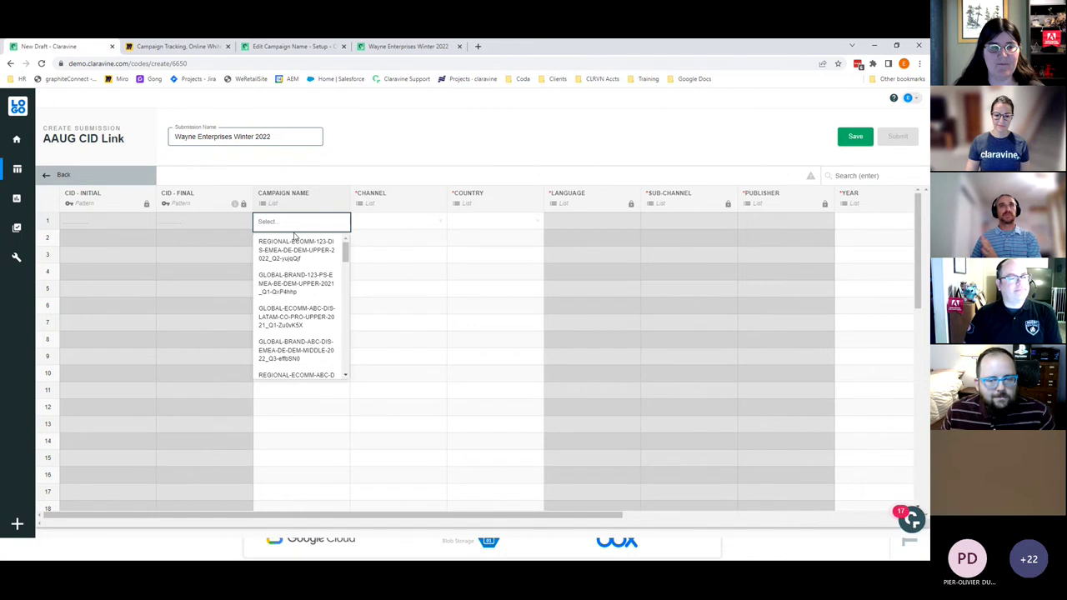
{"action": "scroll", "coordinate": [294, 237], "scroll_direction": "down", "scroll_amount": 5}
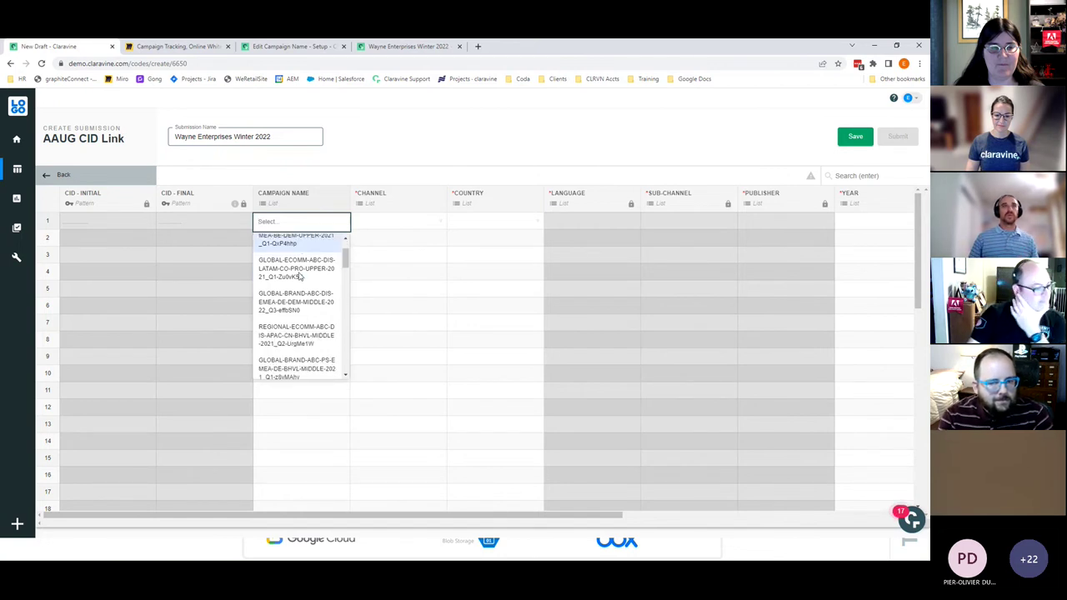
{"action": "scroll", "coordinate": [300, 277], "scroll_direction": "down", "scroll_amount": 5}
{"action": "scroll", "coordinate": [300, 277], "scroll_direction": "down", "scroll_amount": 5}
{"action": "scroll", "coordinate": [300, 277], "scroll_direction": "down", "scroll_amount": 5}
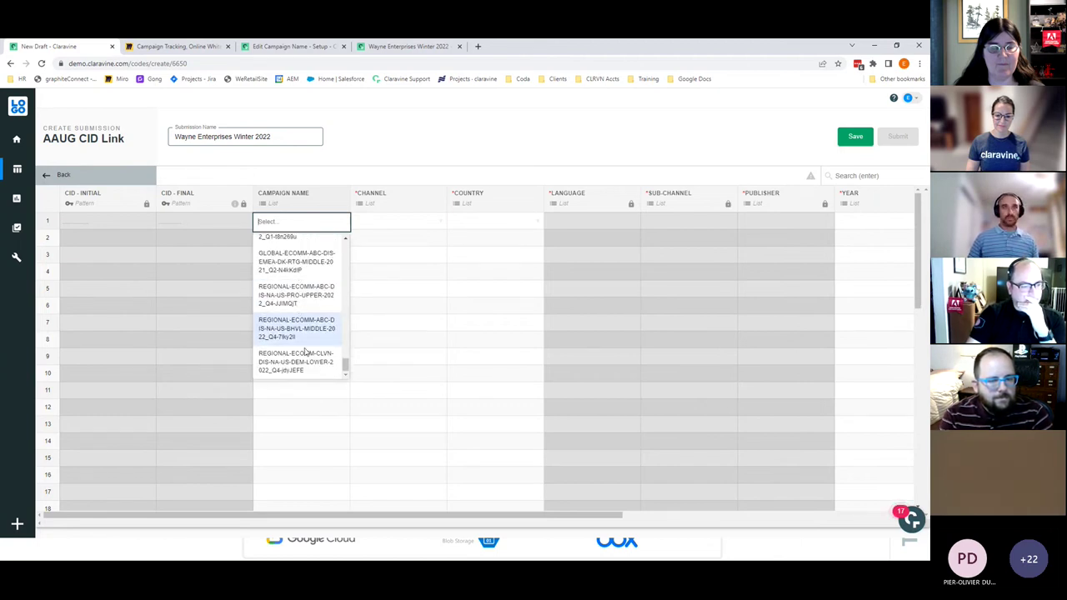
{"action": "left_click", "coordinate": [306, 357]}
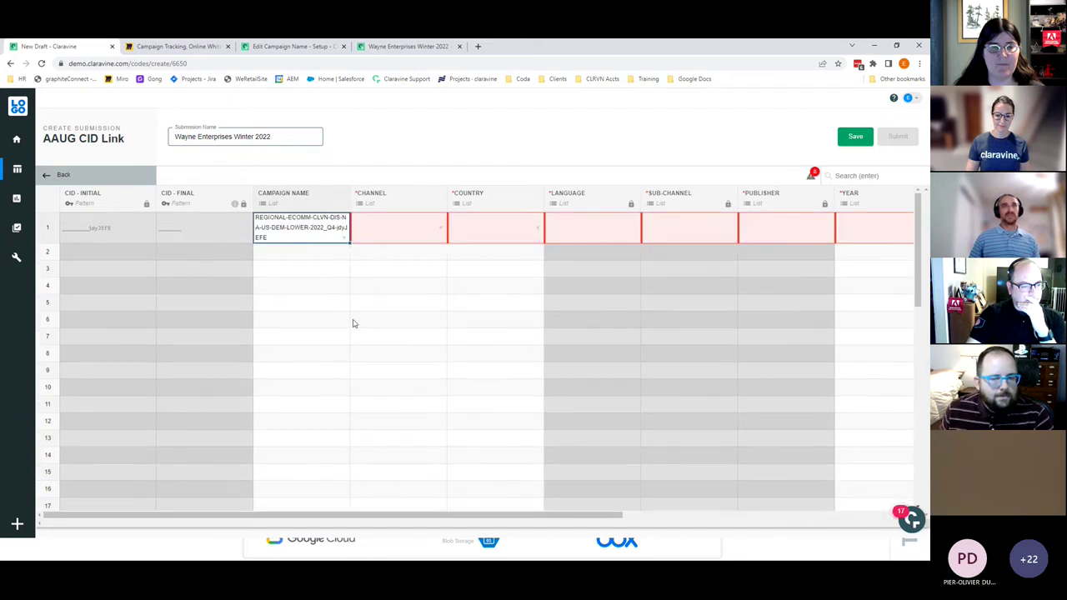
Set row 1's channel to Display and country to United States, and fill its campaign name, channel and country down through row 3.
{"action": "left_click", "coordinate": [417, 226]}
{"action": "left_click", "coordinate": [417, 255]}
{"action": "left_click", "coordinate": [514, 239]}
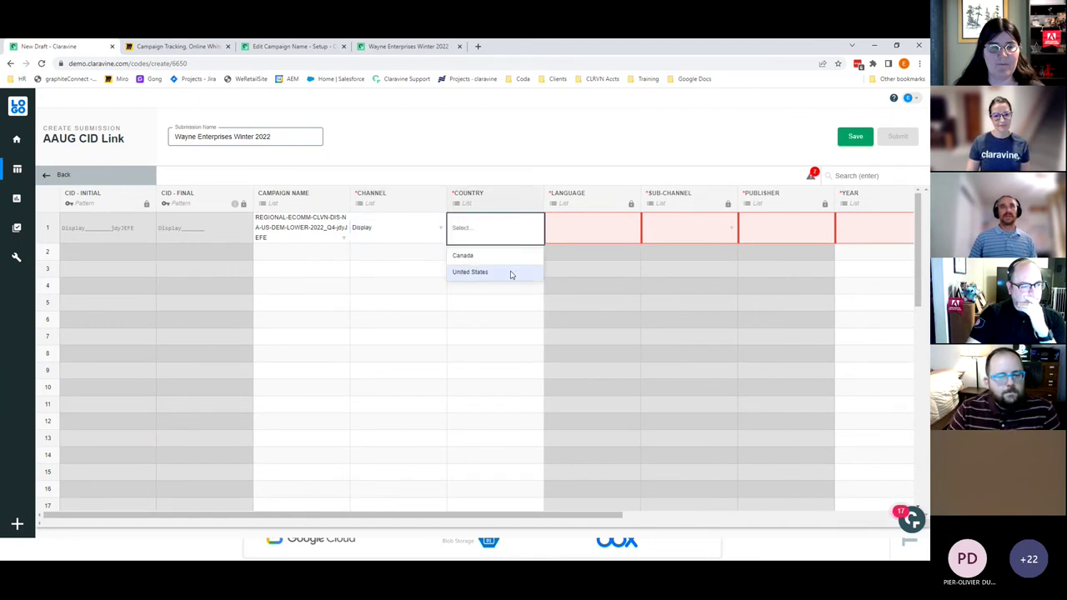
{"action": "left_click", "coordinate": [469, 272]}
{"action": "left_click", "coordinate": [462, 233]}
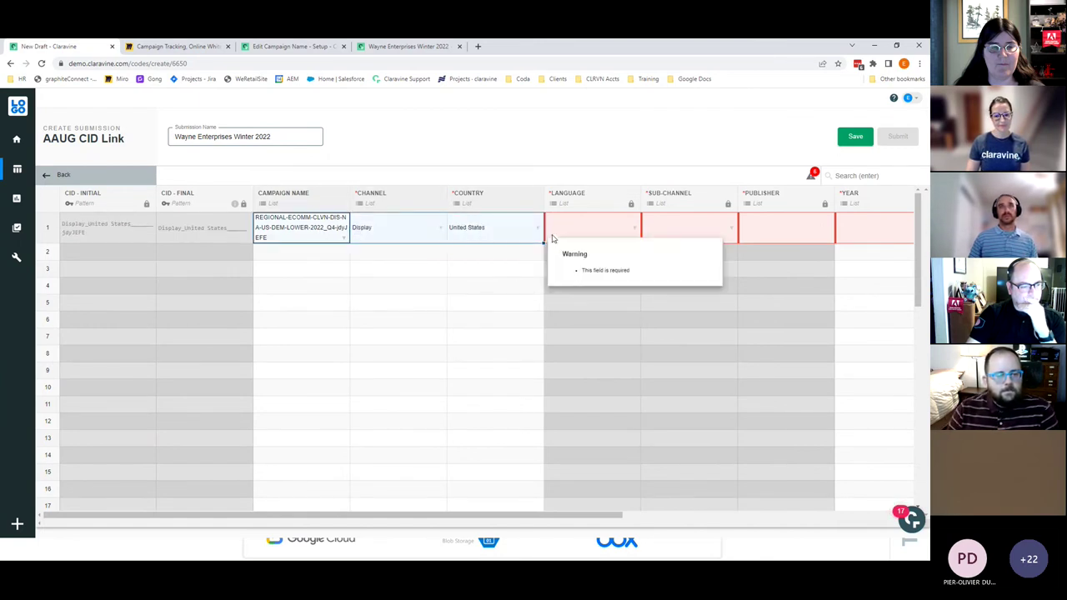
{"action": "left_click_drag", "start_coordinate": [541, 243], "coordinate": [542, 275]}
Set the language to English in row 1, Spanish in row 2 and English in row 3.
{"action": "left_click", "coordinate": [591, 240]}
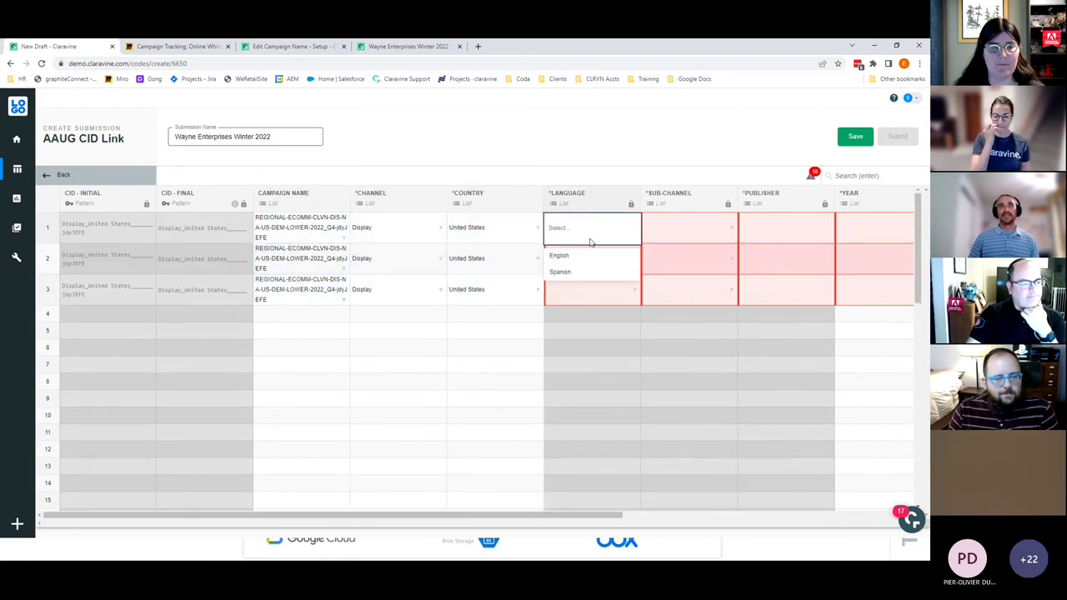
{"action": "left_click", "coordinate": [586, 254]}
{"action": "left_click", "coordinate": [590, 257]}
{"action": "left_click", "coordinate": [585, 300]}
{"action": "left_click", "coordinate": [578, 293]}
{"action": "left_click", "coordinate": [580, 320]}
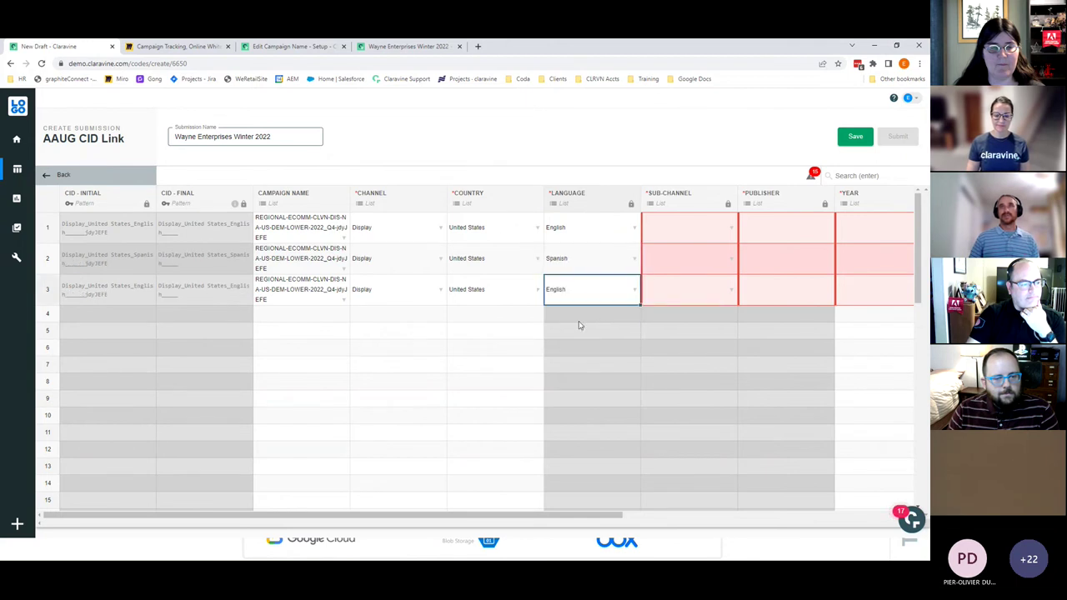
Set the sub-channel to Audio in row 1, Display in row 2 and Video in row 3.
{"action": "left_click", "coordinate": [685, 232]}
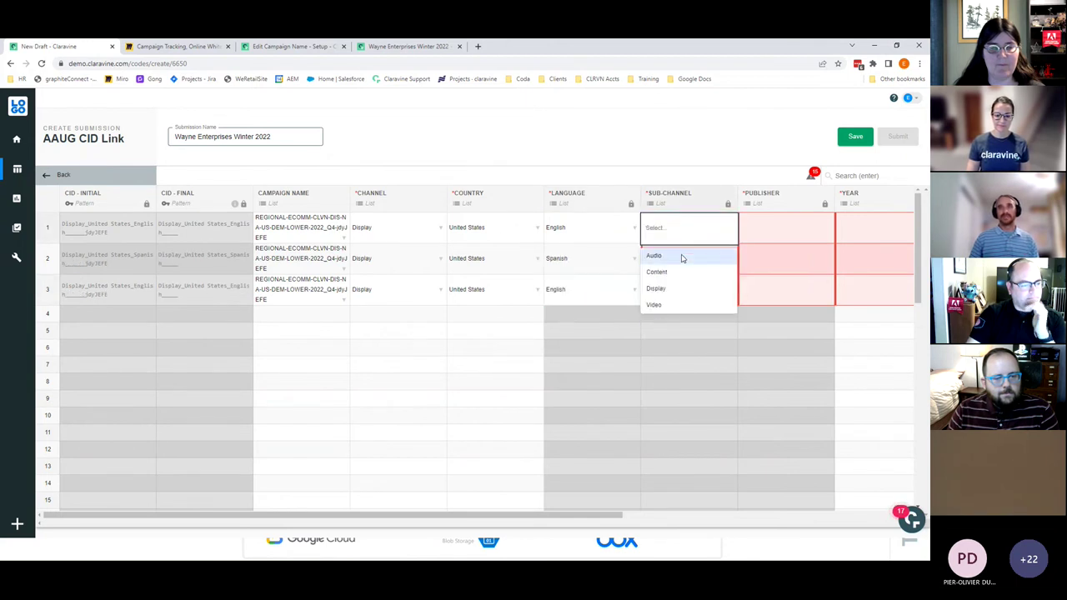
{"action": "left_click", "coordinate": [682, 257]}
{"action": "left_click", "coordinate": [683, 259]}
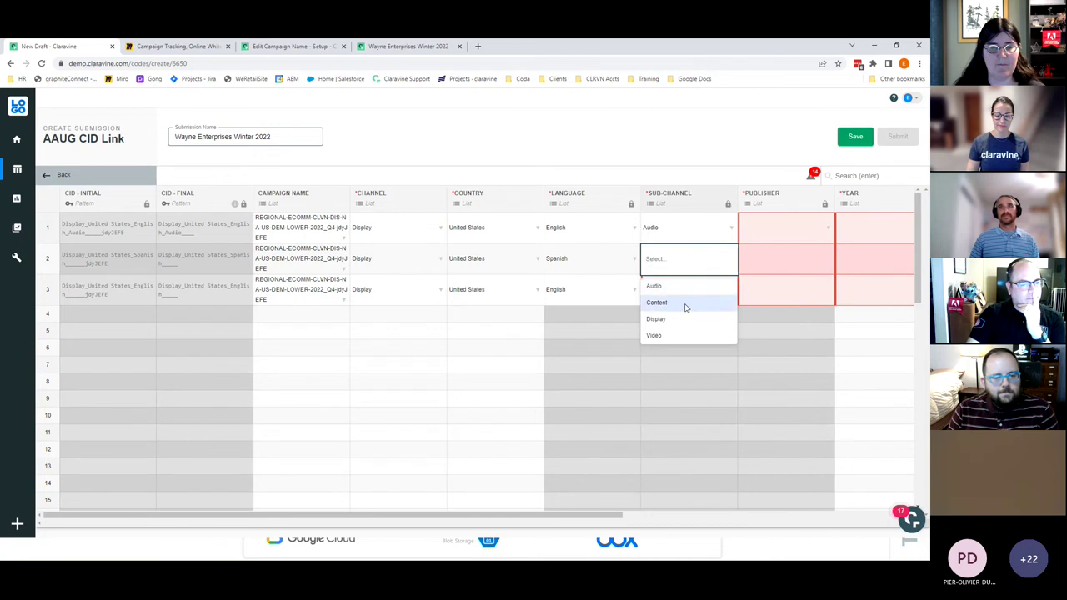
{"action": "left_click", "coordinate": [684, 318]}
{"action": "left_click", "coordinate": [697, 290]}
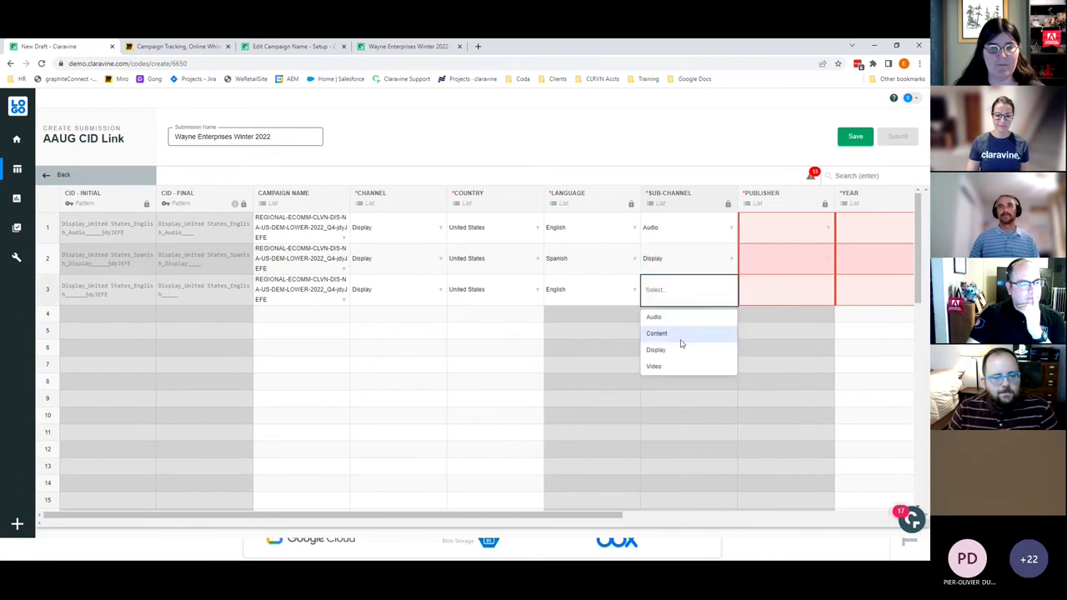
{"action": "left_click", "coordinate": [685, 366]}
Set the publisher to Google in rows 1 and 2 and to Yahoo Gemini in row 3.
{"action": "left_click", "coordinate": [774, 223]}
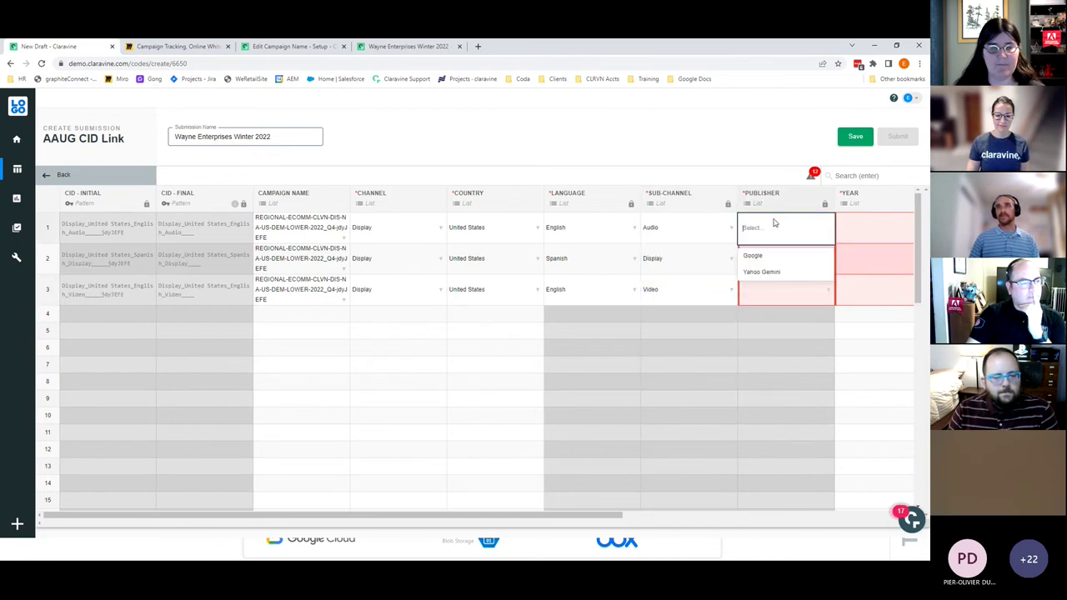
{"action": "left_click", "coordinate": [772, 262]}
{"action": "left_click", "coordinate": [771, 264]}
{"action": "left_click", "coordinate": [770, 285]}
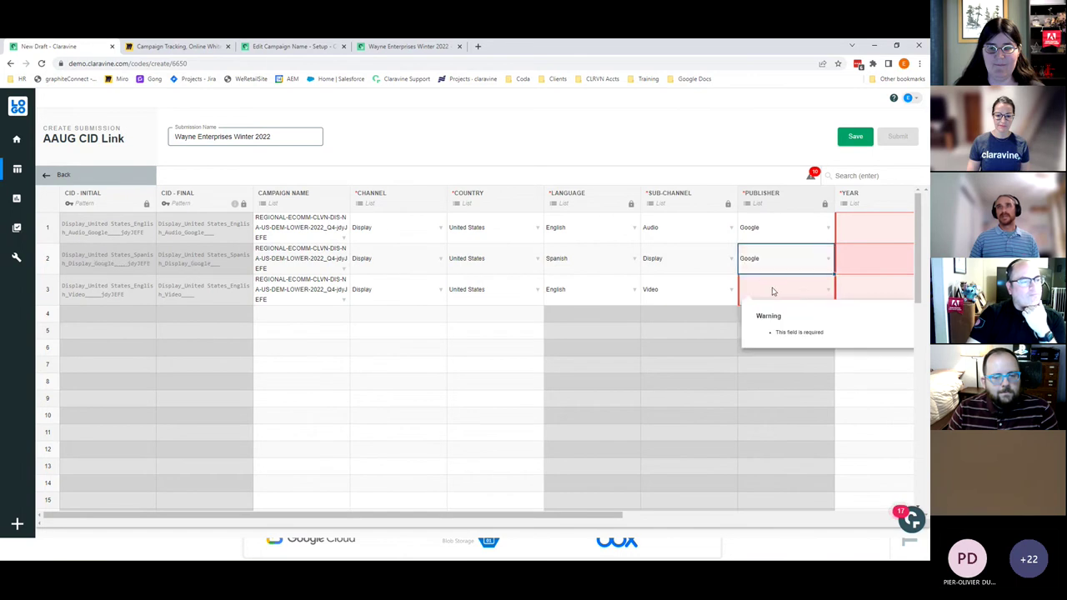
{"action": "left_click", "coordinate": [772, 291]}
{"action": "left_click", "coordinate": [755, 330]}
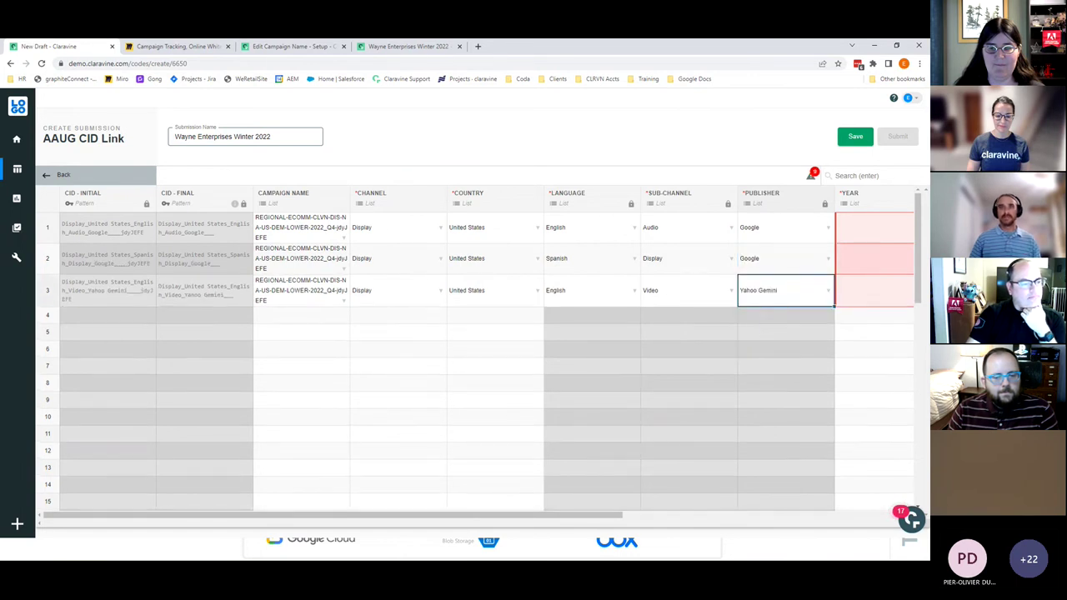
Set the year to 2022 and the quarter to q2 in row 1, filling both values down through row 3.
{"action": "left_click_drag", "start_coordinate": [581, 516], "coordinate": [804, 517]}
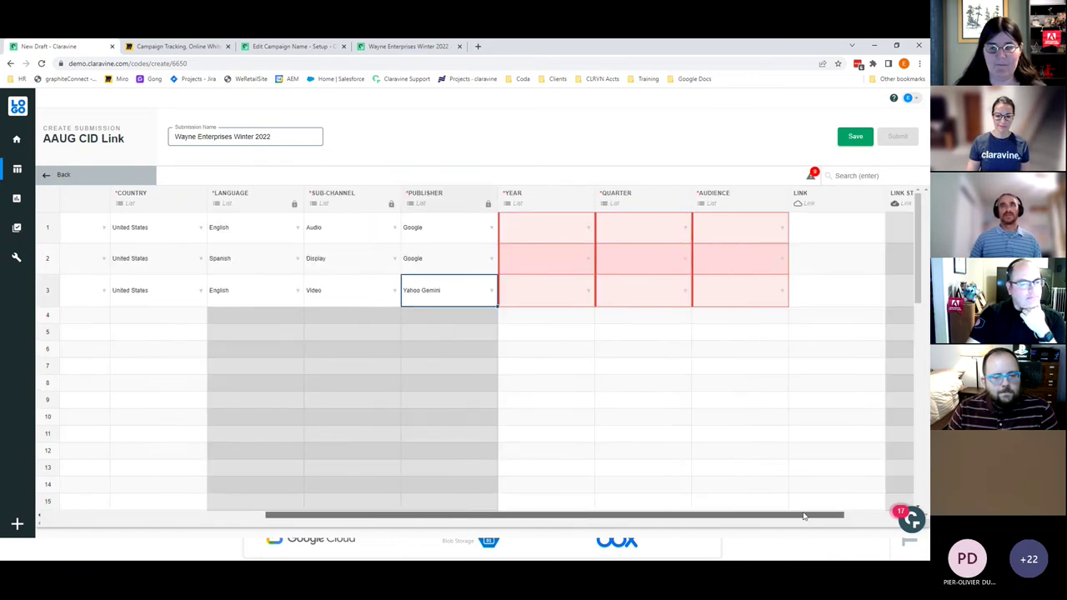
{"action": "left_click", "coordinate": [584, 233]}
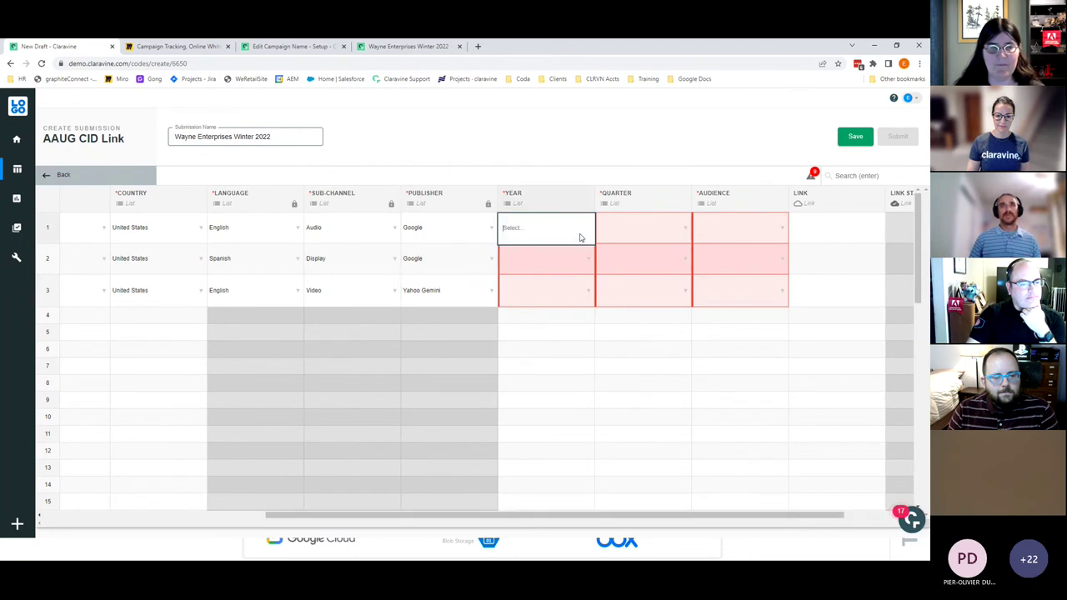
{"action": "left_click", "coordinate": [572, 255]}
{"action": "left_click_drag", "start_coordinate": [594, 243], "coordinate": [591, 292]}
{"action": "left_click", "coordinate": [644, 230]}
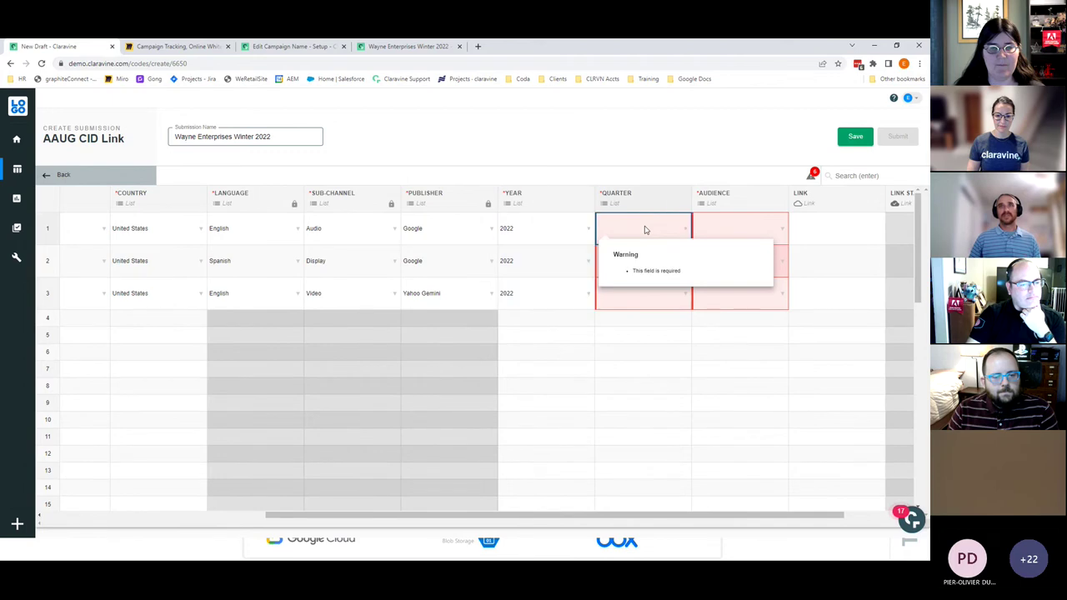
{"action": "left_click", "coordinate": [644, 230]}
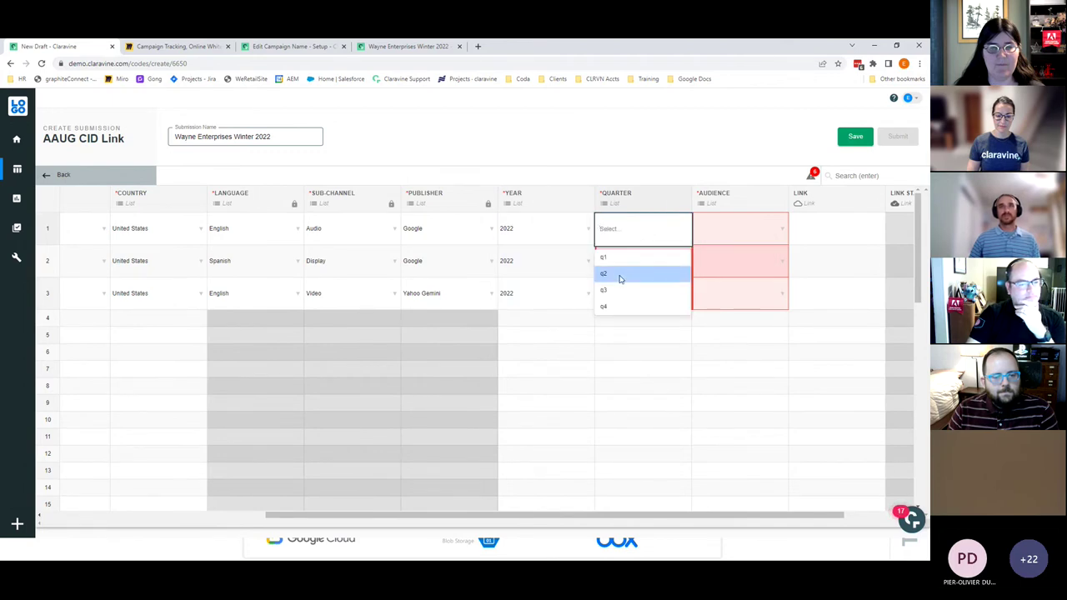
{"action": "left_click", "coordinate": [620, 275]}
{"action": "left_click_drag", "start_coordinate": [692, 259], "coordinate": [691, 295]}
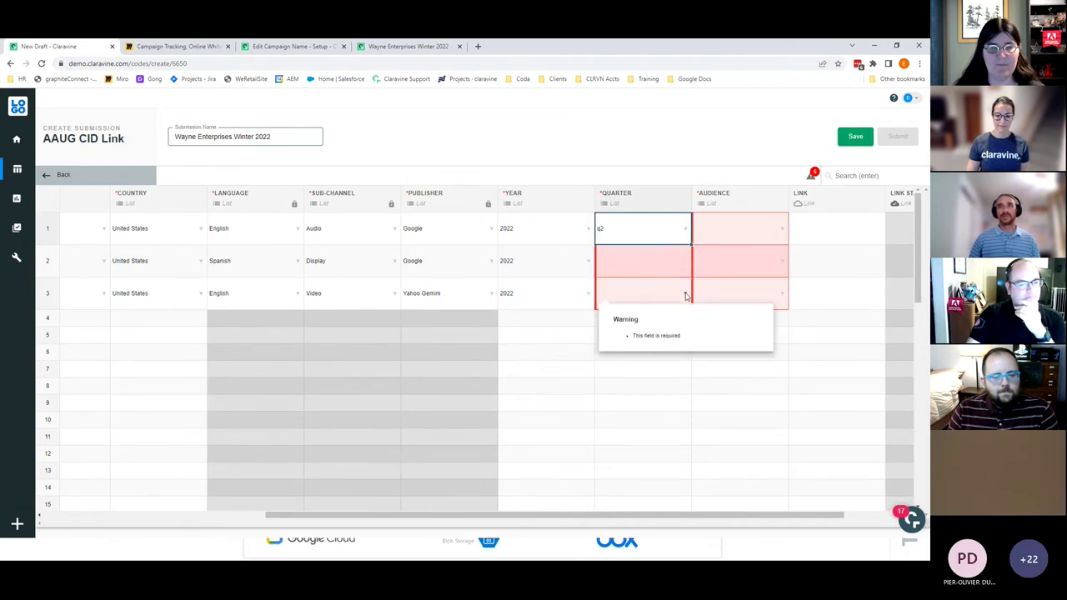
Set the audience to 3rd Party Data in row 1, Neustar DMP in row 2 and Actalike audiences in row 3.
{"action": "left_click", "coordinate": [715, 231]}
{"action": "left_click", "coordinate": [715, 289]}
{"action": "left_click", "coordinate": [726, 265]}
{"action": "left_click", "coordinate": [722, 370]}
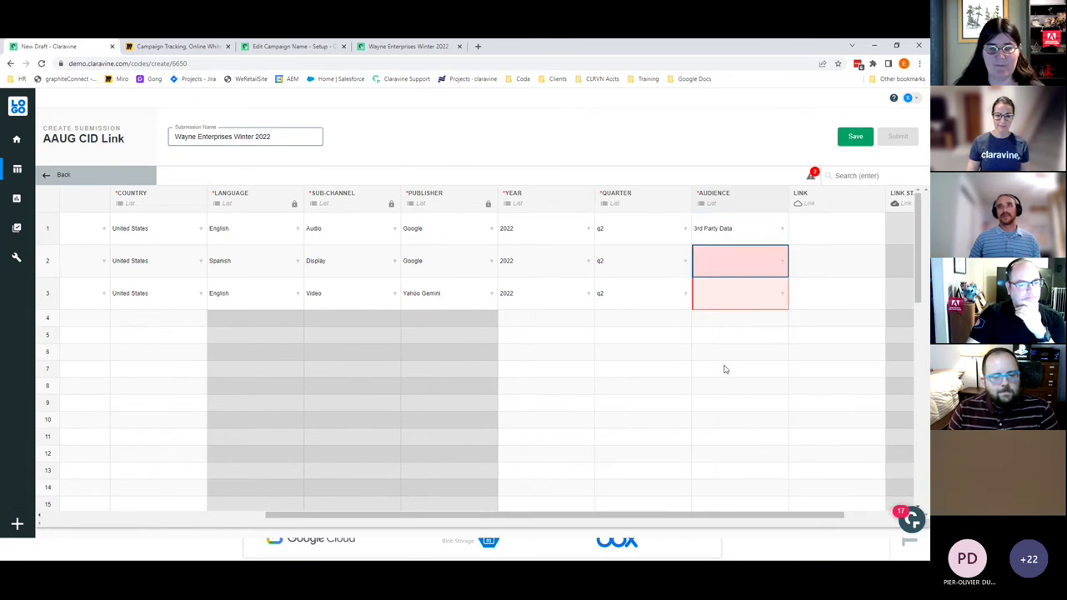
{"action": "left_click", "coordinate": [730, 287]}
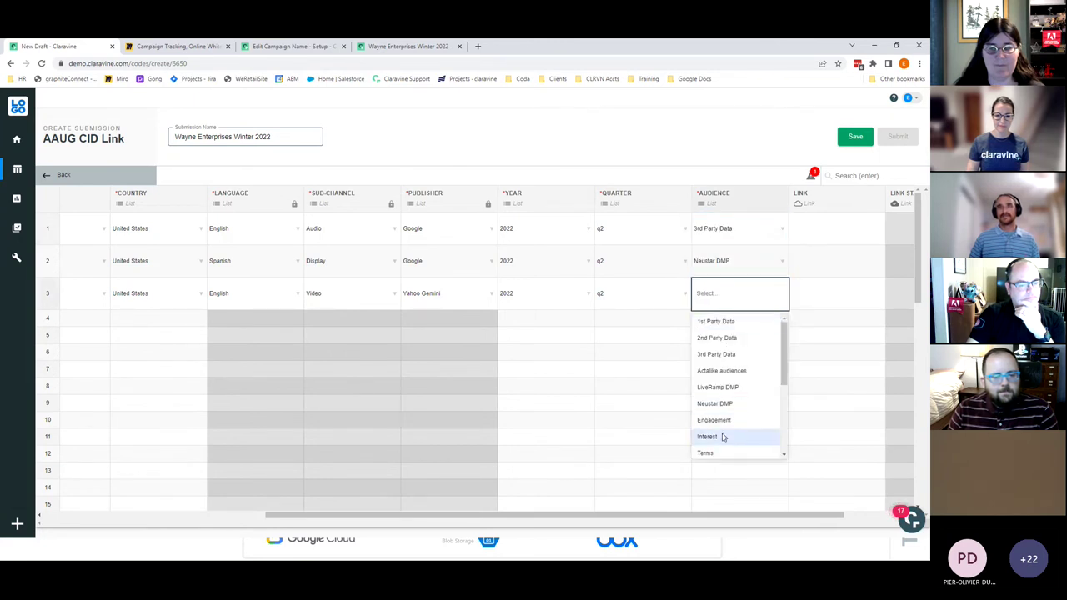
{"action": "left_click", "coordinate": [722, 370]}
{"action": "left_click", "coordinate": [817, 220]}
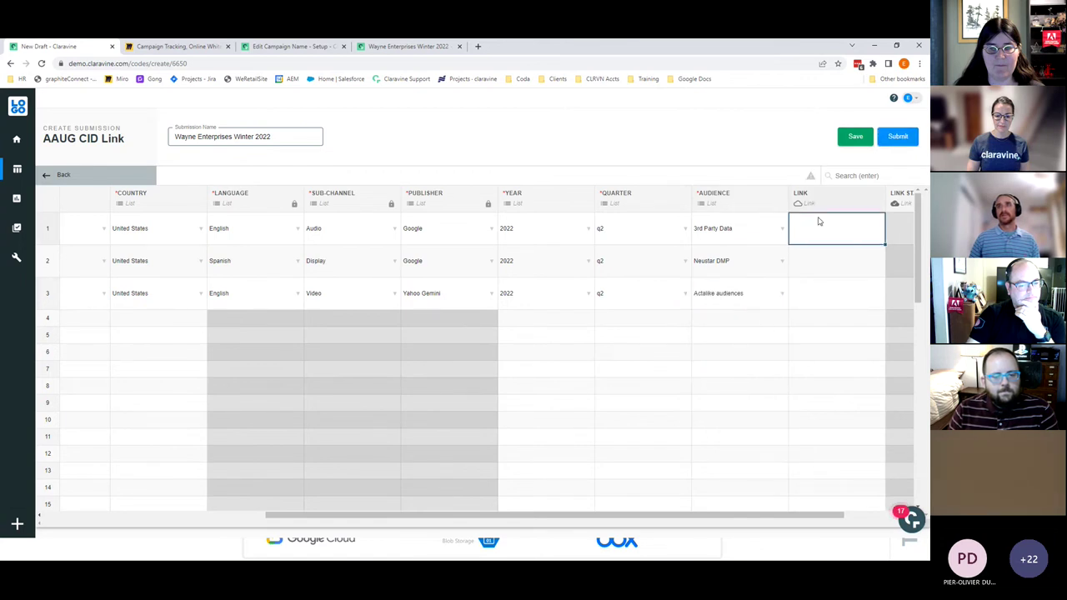
{"action": "type", "text": "www"}
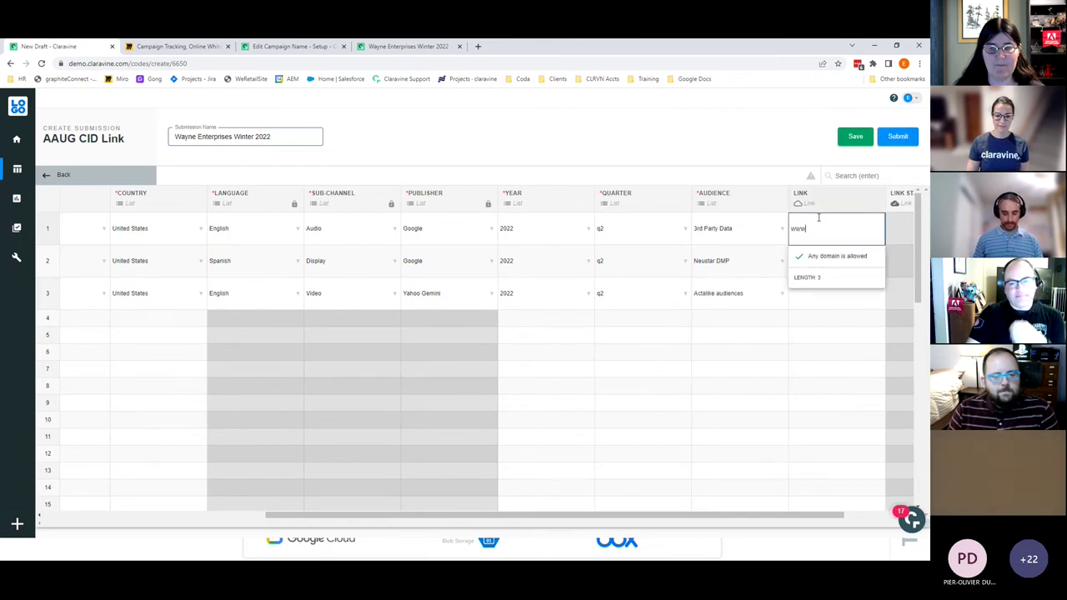
{"action": "type", "text": ".batman.com"}
{"action": "left_click", "coordinate": [830, 302]}
{"action": "left_click_drag", "start_coordinate": [885, 244], "coordinate": [882, 294]}
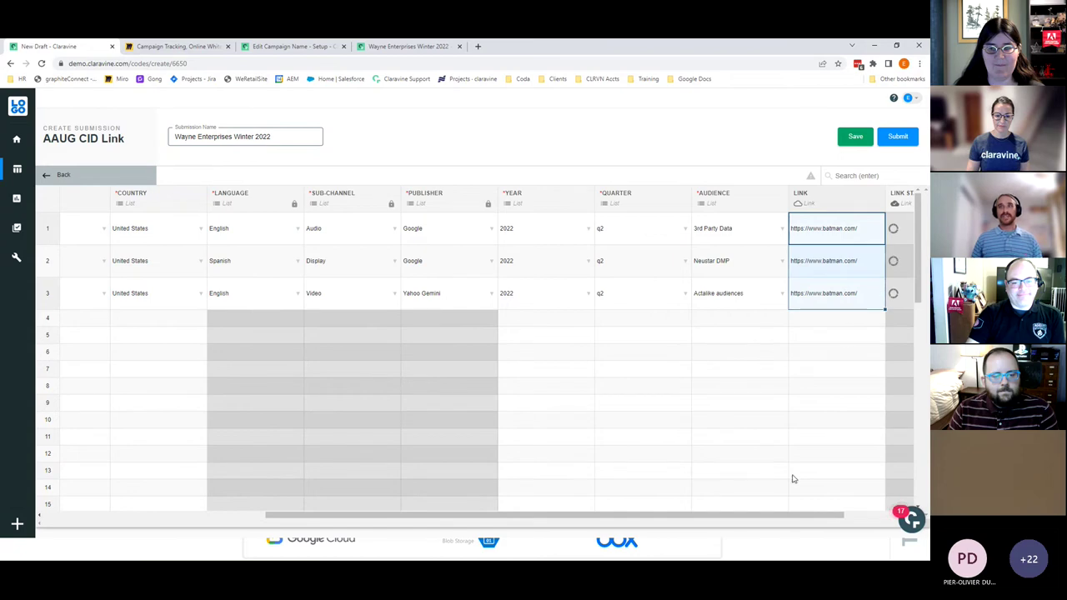
Review the draft's CID - Initial and CID - Final patterns and the link status of its three rows.
{"action": "left_click_drag", "start_coordinate": [791, 520], "coordinate": [573, 519]}
{"action": "left_click_drag", "start_coordinate": [548, 555], "coordinate": [372, 518]}
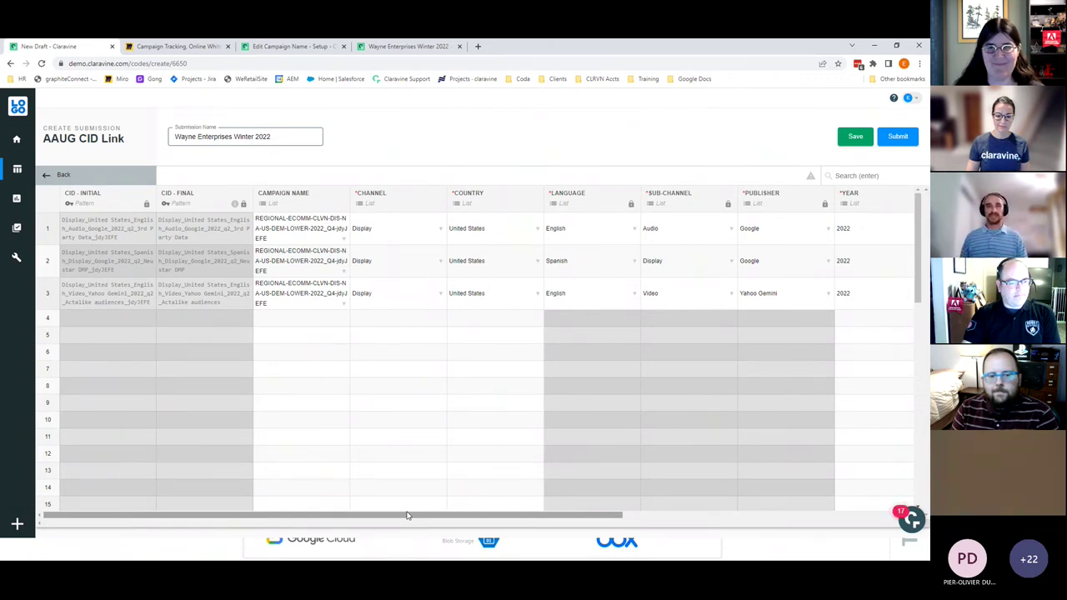
{"action": "left_click_drag", "start_coordinate": [407, 515], "coordinate": [714, 502]}
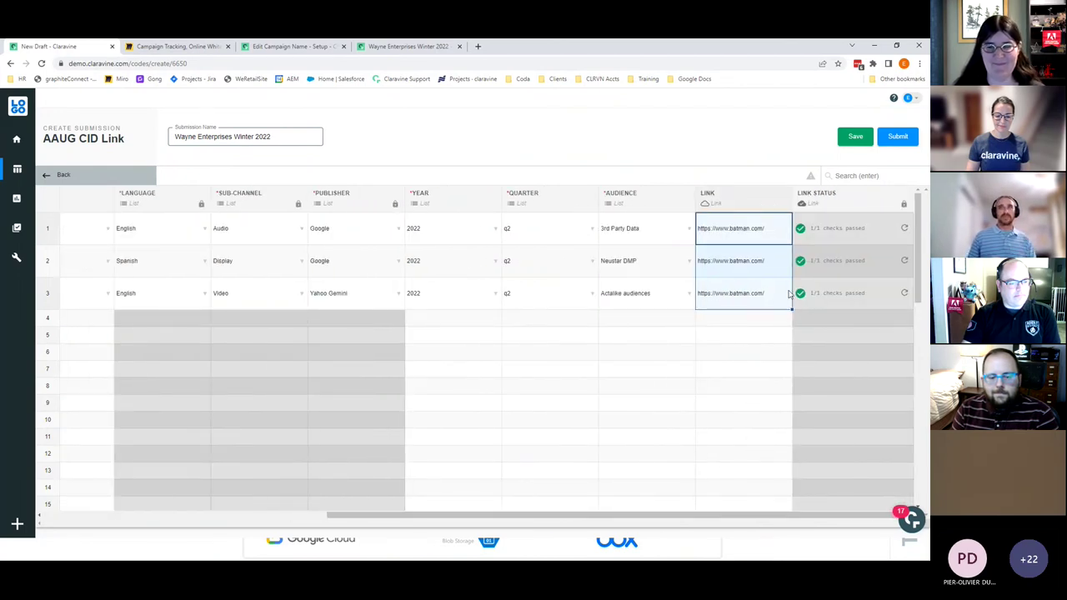
Examine the CIDs, attributes and tracking links in the already submitted Wayne Enterprises Winter 2022 submission.
{"action": "left_click", "coordinate": [381, 50]}
{"action": "left_click_drag", "start_coordinate": [348, 514], "coordinate": [350, 514]}
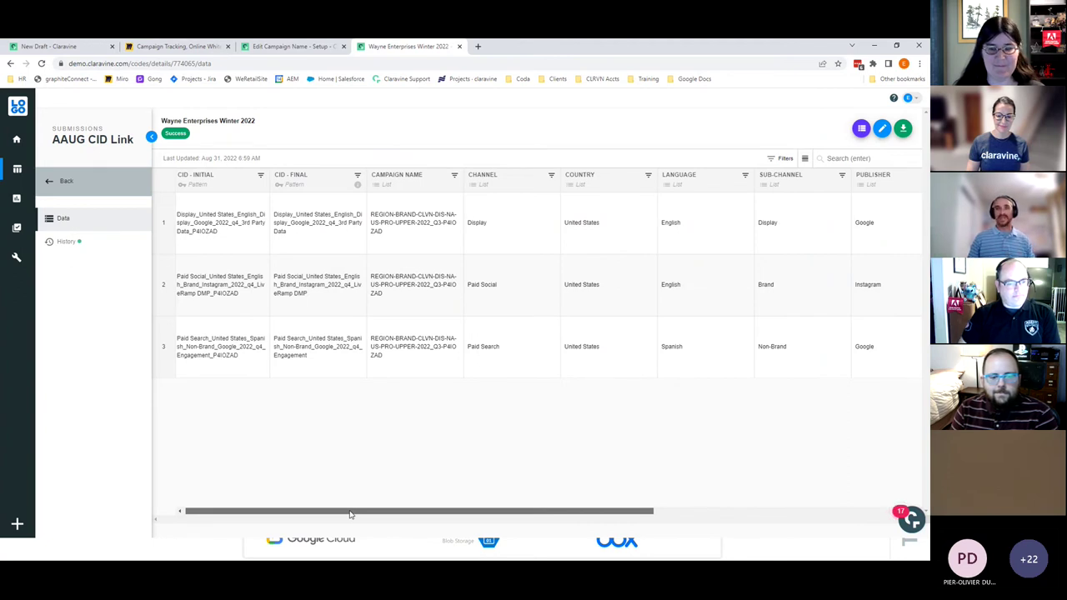
{"action": "left_click_drag", "start_coordinate": [351, 514], "coordinate": [434, 516]}
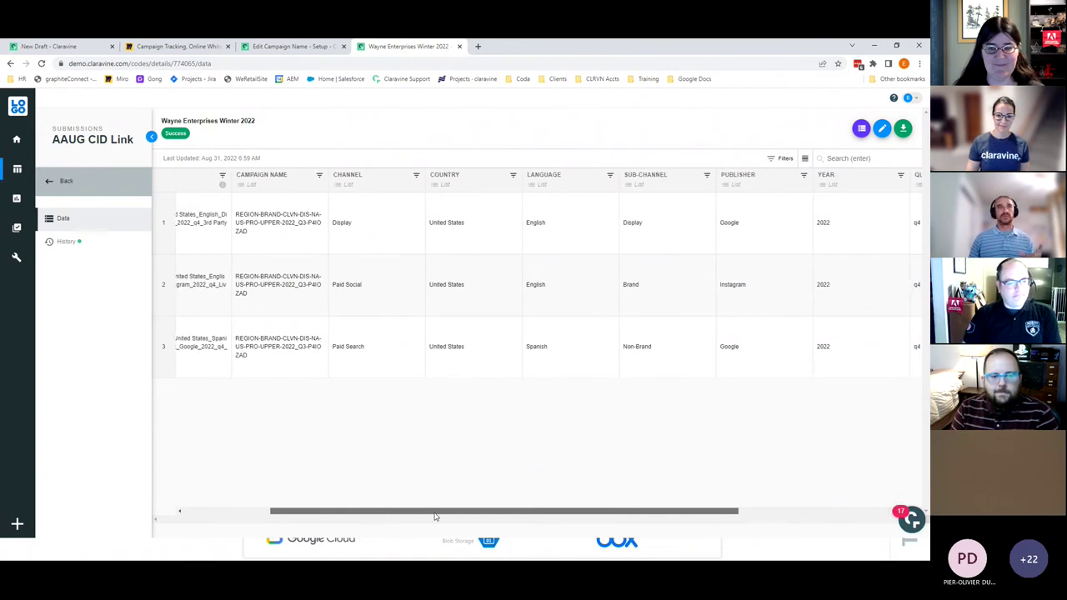
{"action": "left_click_drag", "start_coordinate": [434, 517], "coordinate": [492, 510]}
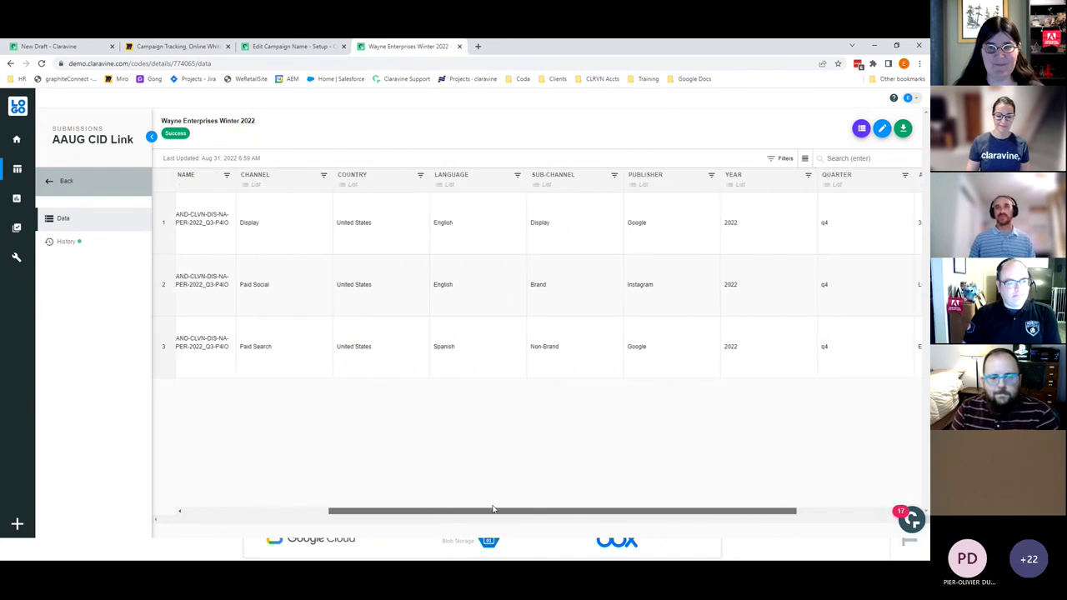
{"action": "left_click_drag", "start_coordinate": [492, 510], "coordinate": [681, 486]}
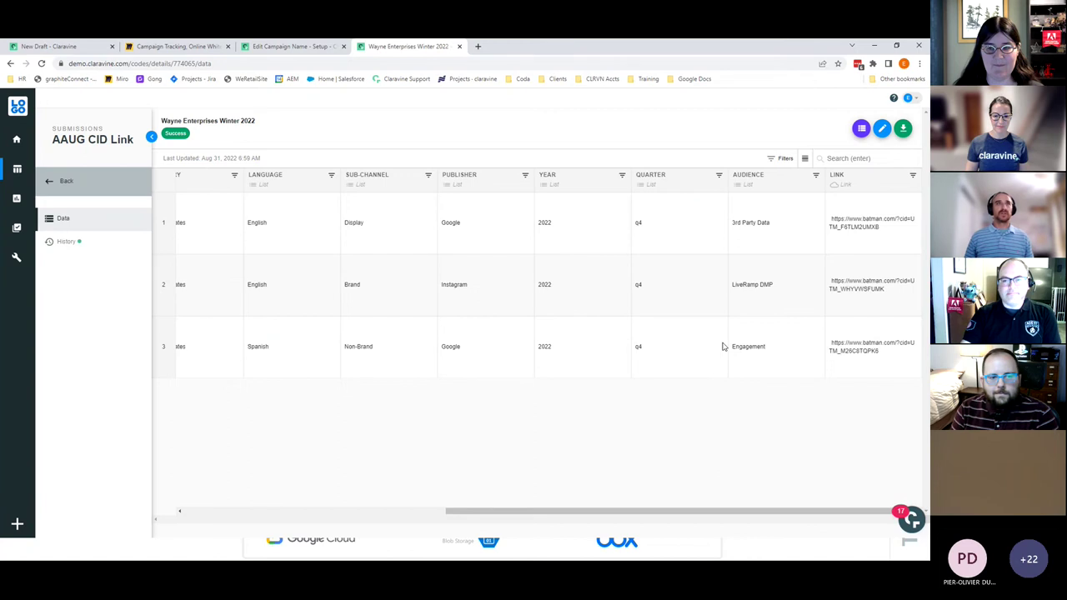
Add an Adobe Outbound Integration to the outbound connections of the Campaign Name template.
{"action": "left_click", "coordinate": [335, 48]}
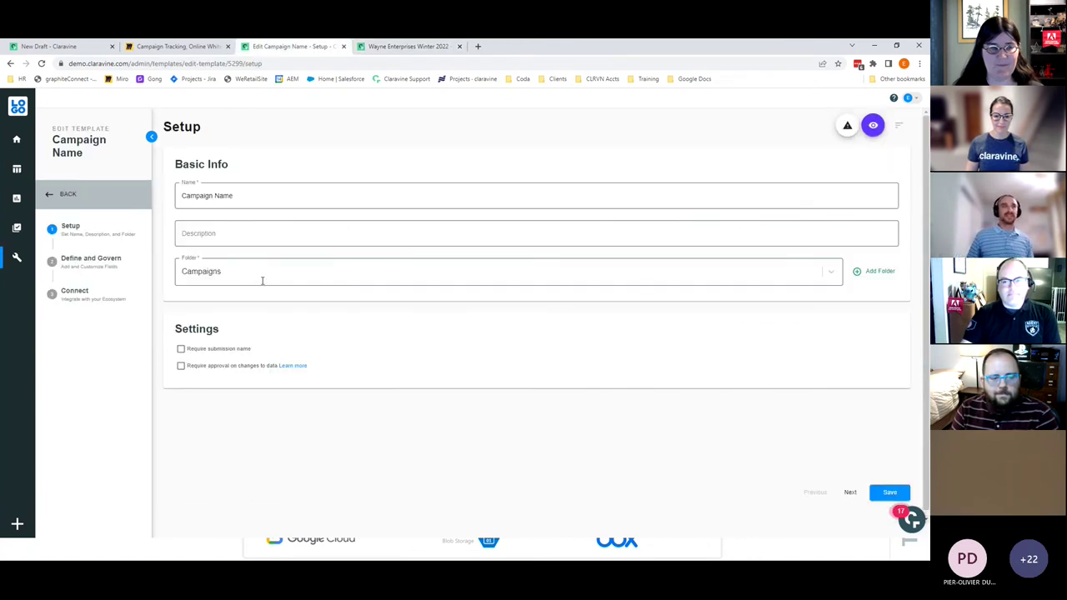
{"action": "left_click", "coordinate": [90, 264]}
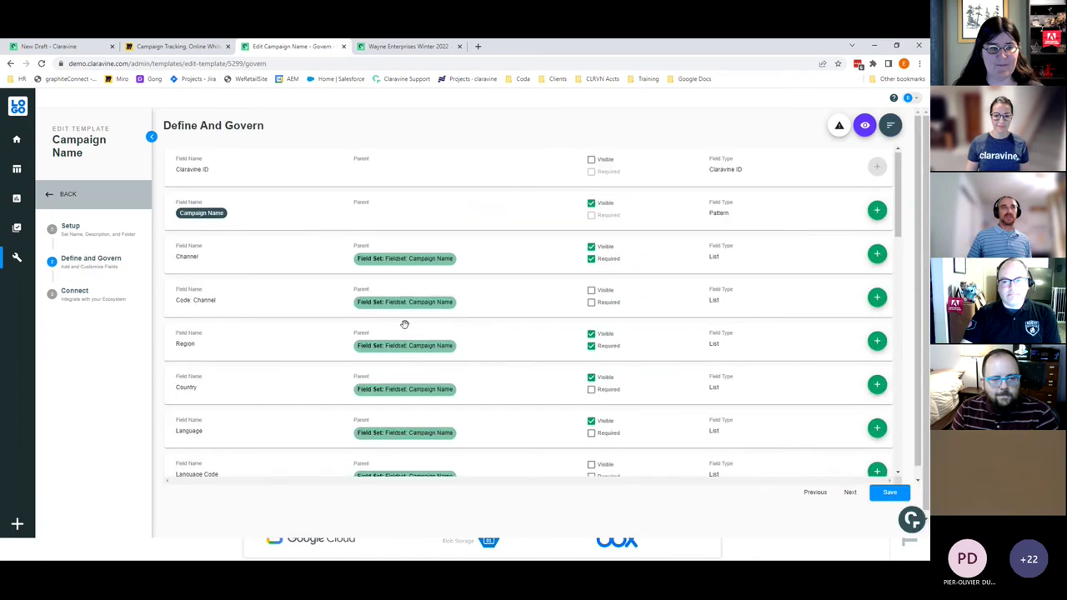
{"action": "left_click", "coordinate": [75, 293]}
{"action": "left_click", "coordinate": [214, 254]}
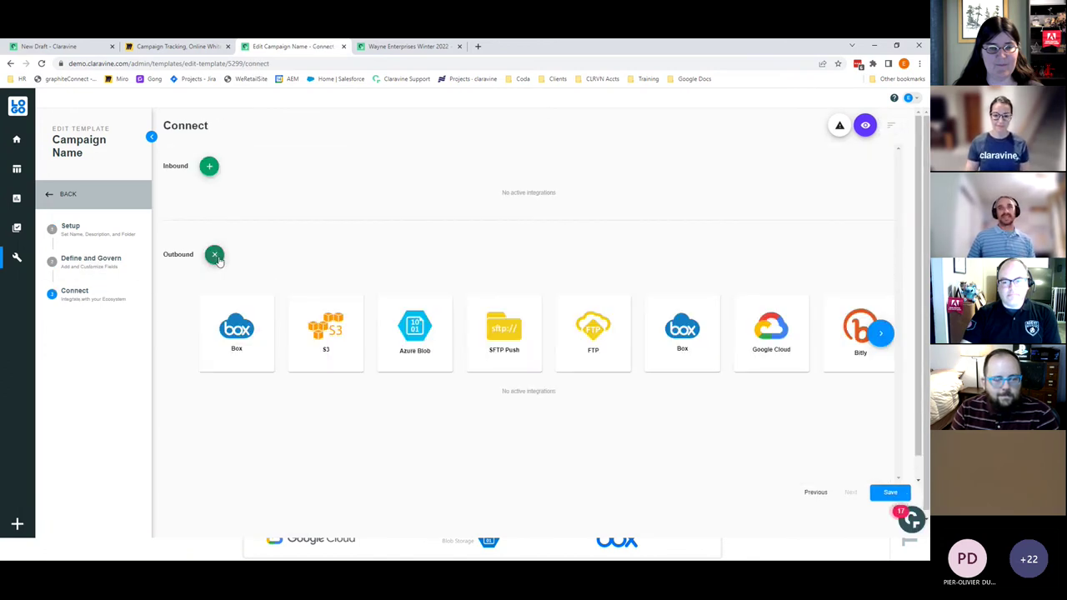
{"action": "left_click", "coordinate": [882, 334]}
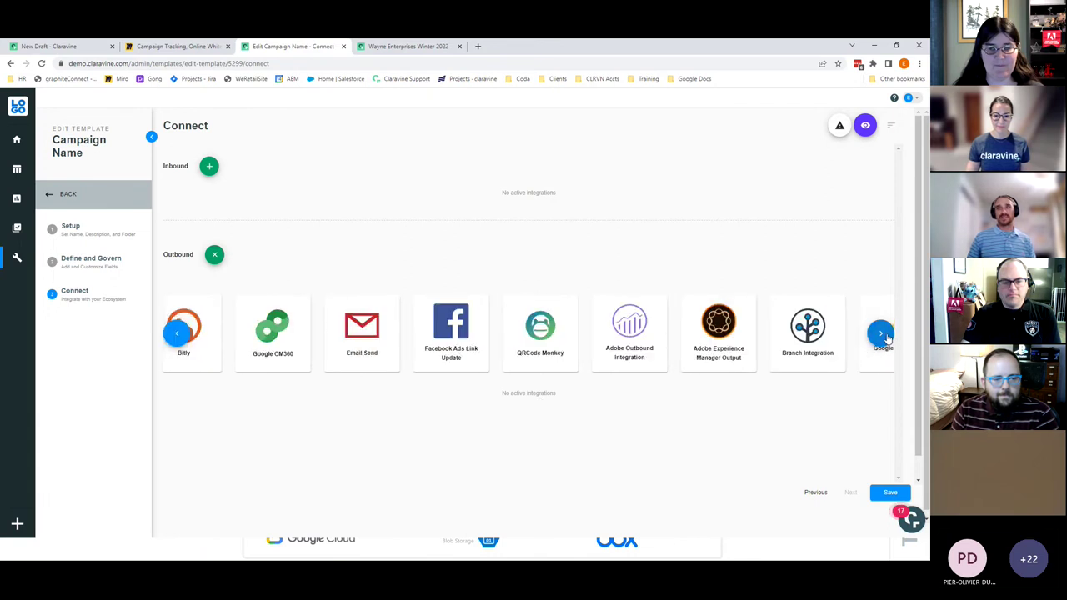
{"action": "left_click", "coordinate": [629, 338]}
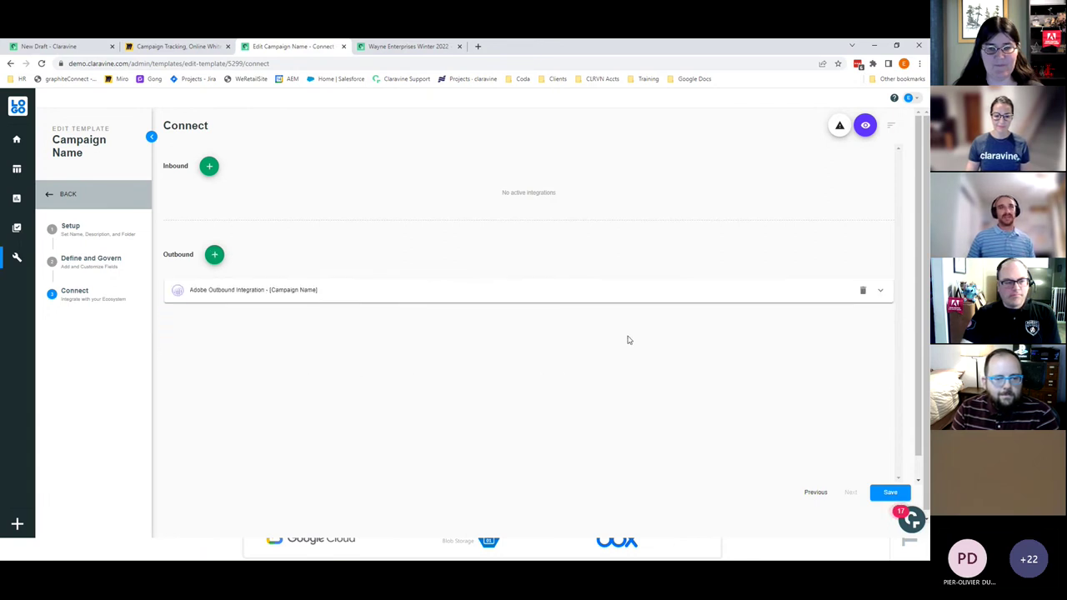
Expand the Adobe Outbound Integration and review its recipient, file and output column settings.
{"action": "left_click", "coordinate": [880, 291]}
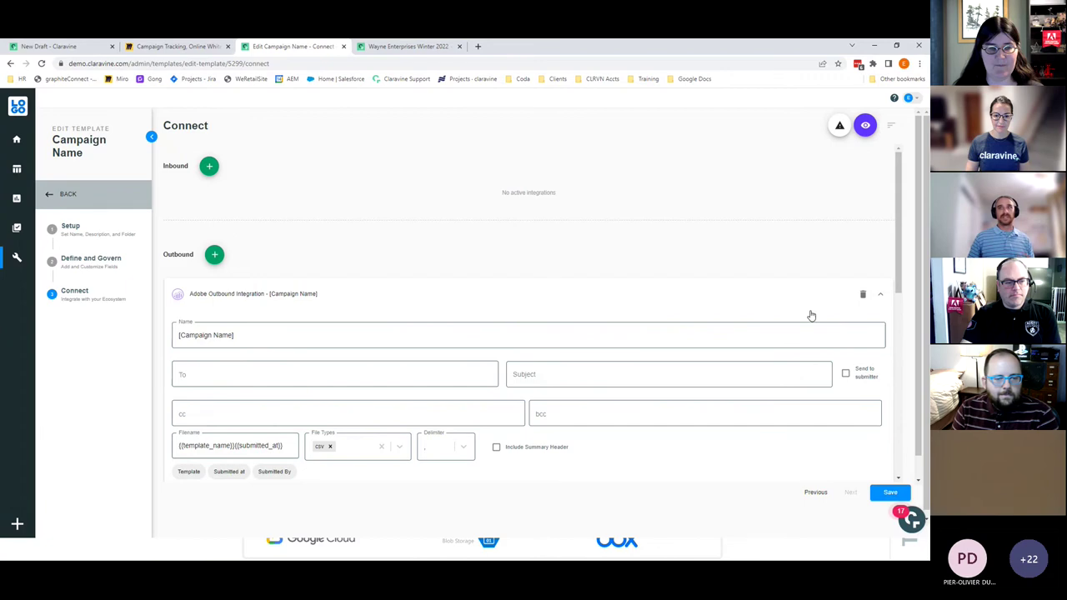
{"action": "scroll", "coordinate": [736, 315], "scroll_direction": "down", "scroll_amount": 1}
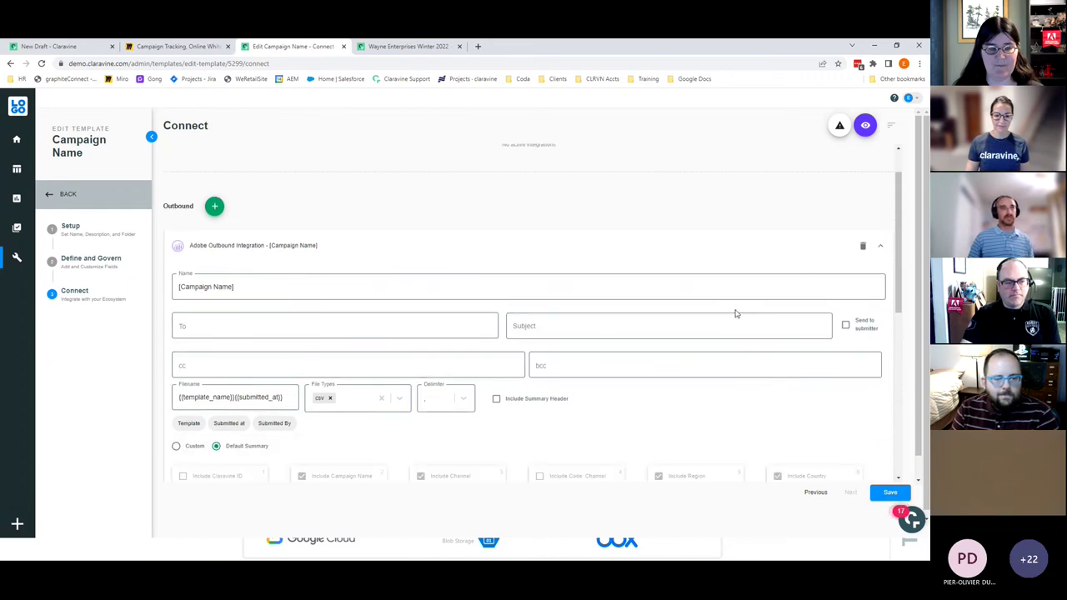
{"action": "scroll", "coordinate": [592, 372], "scroll_direction": "down", "scroll_amount": 5}
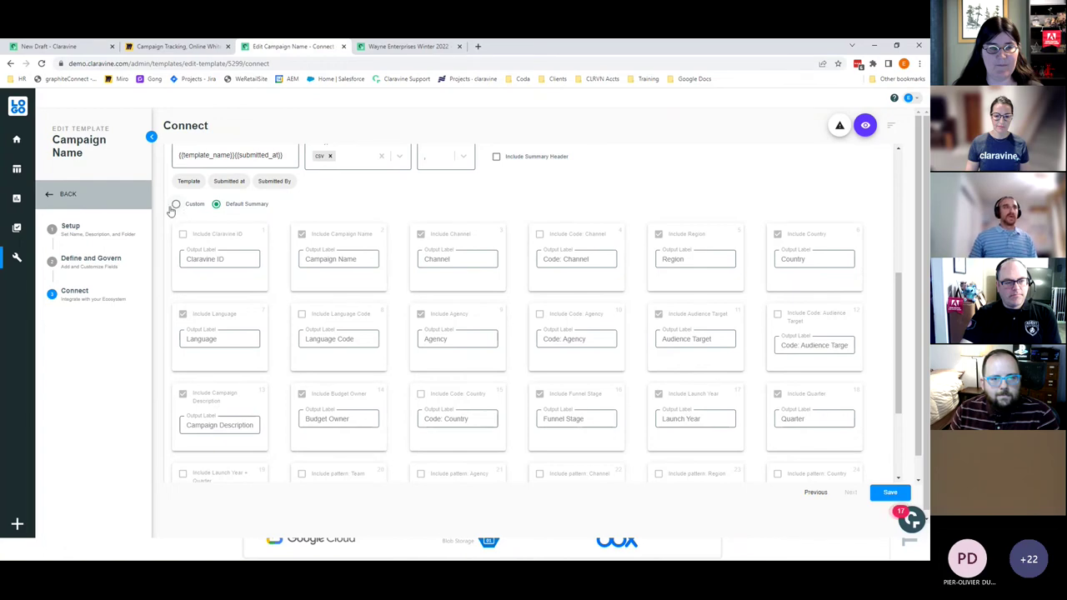
Search the pick lists for region and open the first Region / Country / Country Code / Language / Language Code list.
{"action": "left_click", "coordinate": [16, 258]}
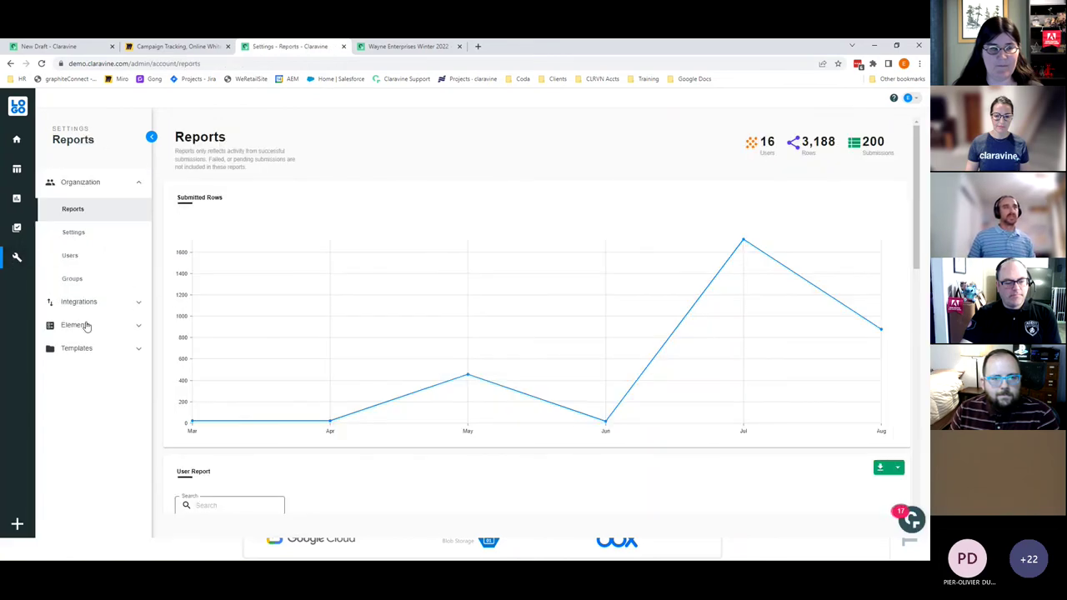
{"action": "left_click", "coordinate": [86, 326]}
{"action": "left_click", "coordinate": [91, 381]}
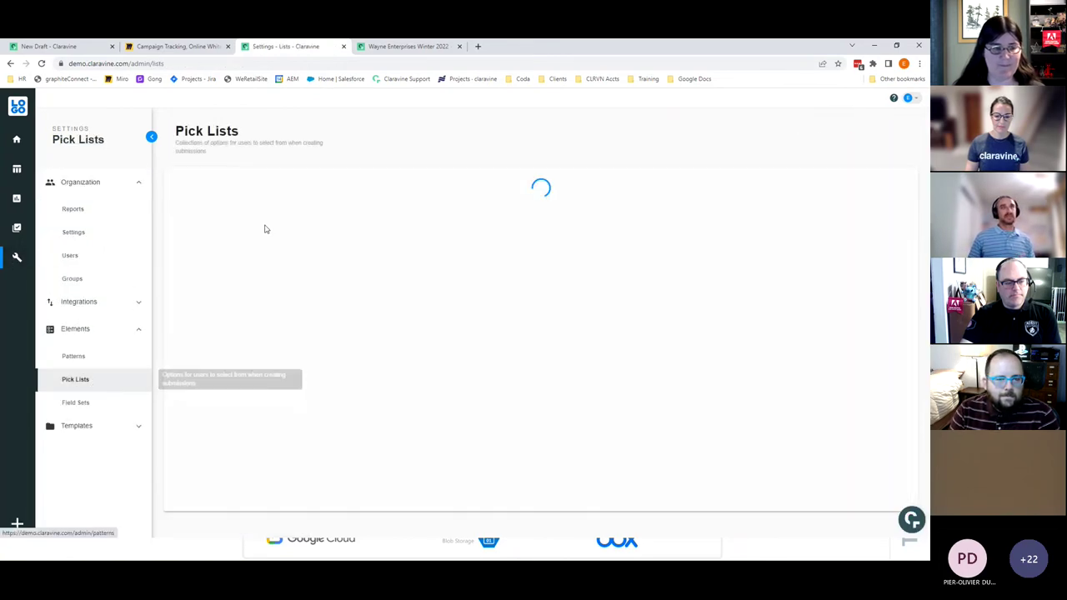
{"action": "left_click", "coordinate": [257, 183]}
{"action": "type", "text": "region"}
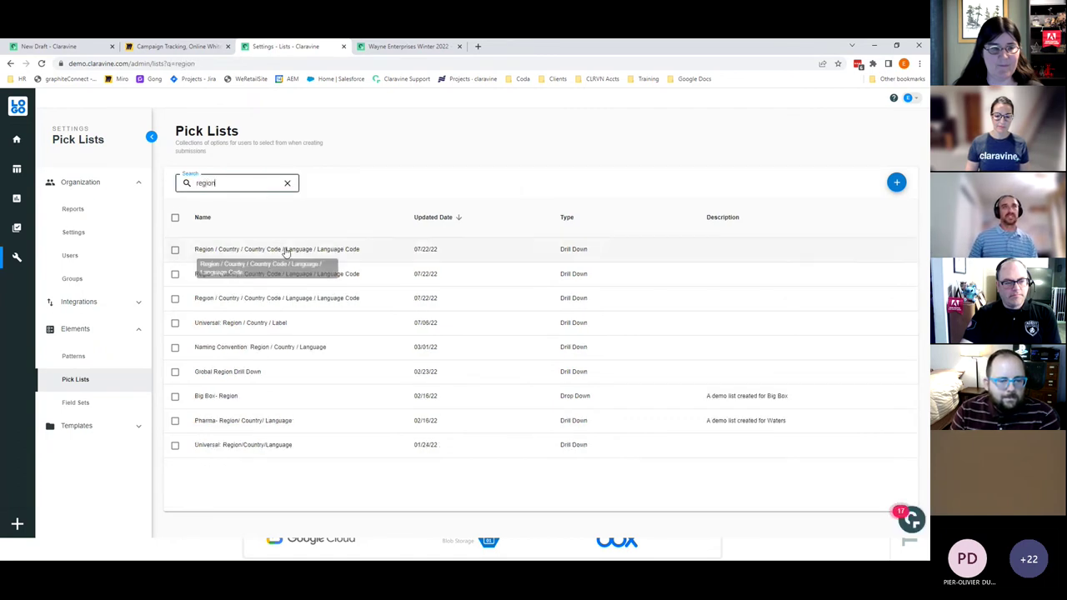
{"action": "left_click", "coordinate": [285, 249]}
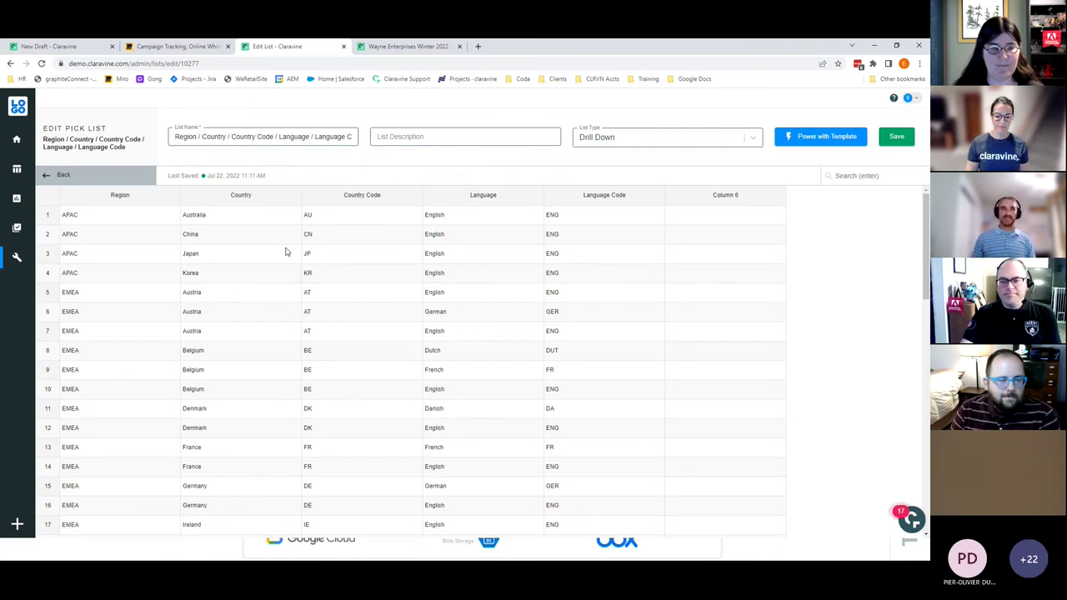
Examine the Country column and its related region, code and language values throughout the drill-down list.
{"action": "left_click_drag", "start_coordinate": [250, 218], "coordinate": [261, 425]}
{"action": "scroll", "coordinate": [261, 425], "scroll_direction": "down", "scroll_amount": 2}
{"action": "scroll", "coordinate": [261, 425], "scroll_direction": "down", "scroll_amount": 2}
{"action": "scroll", "coordinate": [261, 425], "scroll_direction": "up", "scroll_amount": 4}
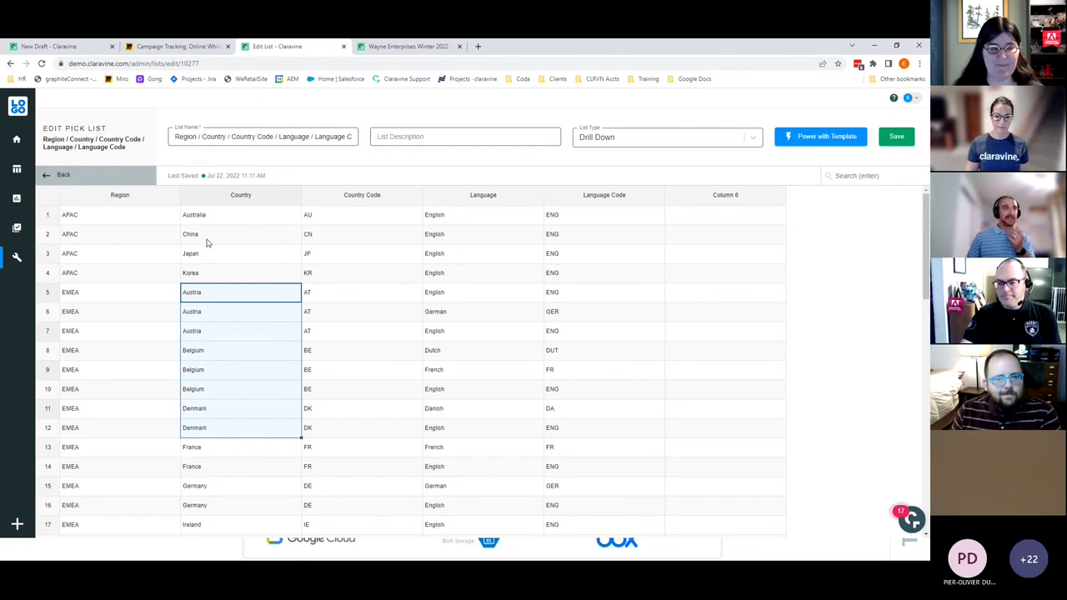
Search the field sets for campaign and open Fieldset: Campaign Name, the one updated 07/22/22.
{"action": "left_click", "coordinate": [18, 261]}
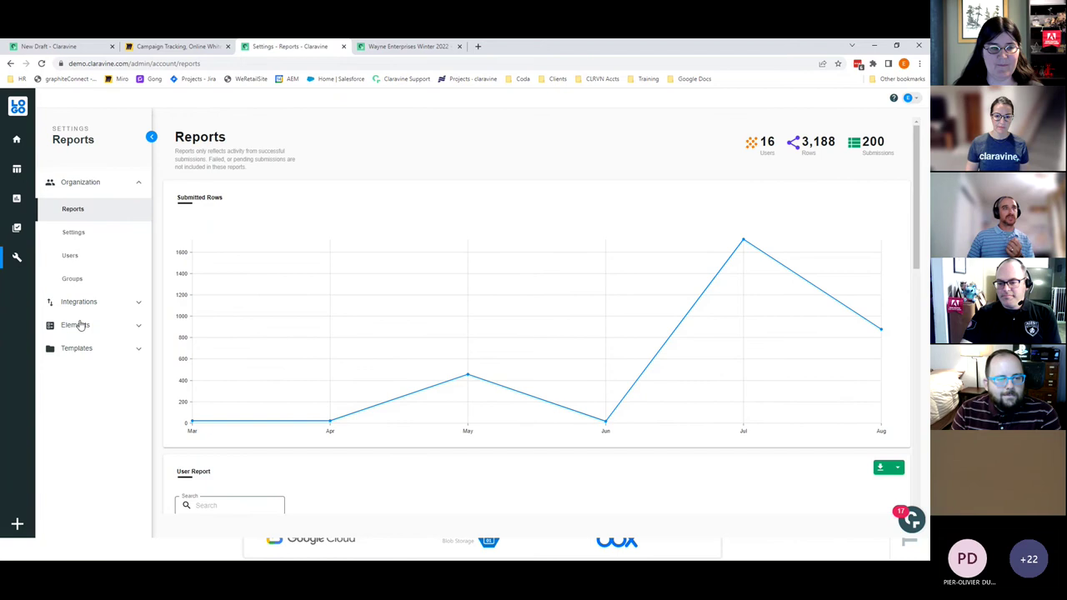
{"action": "left_click", "coordinate": [71, 328]}
{"action": "left_click", "coordinate": [87, 401]}
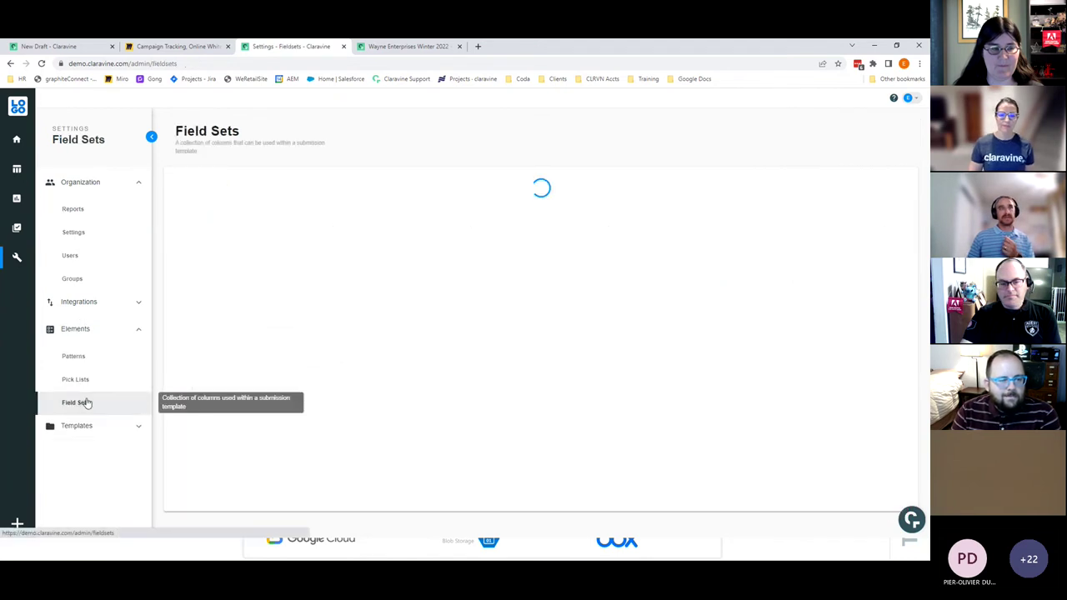
{"action": "left_click", "coordinate": [228, 180]}
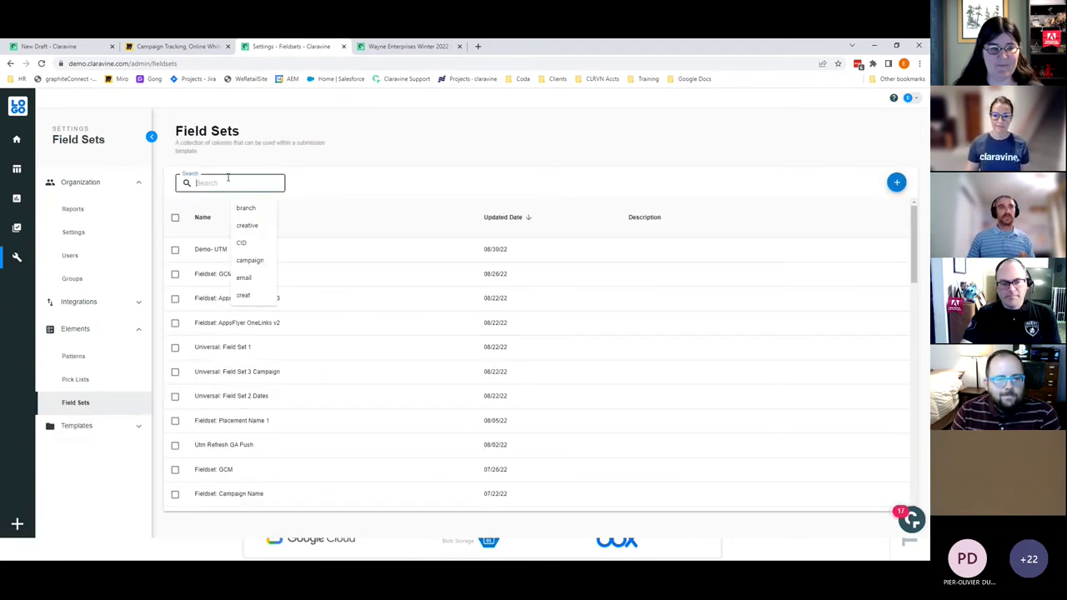
{"action": "type", "text": "cm"}
{"action": "key", "text": "BackSpace"}
{"action": "type", "text": "a"}
{"action": "left_click", "coordinate": [243, 209]}
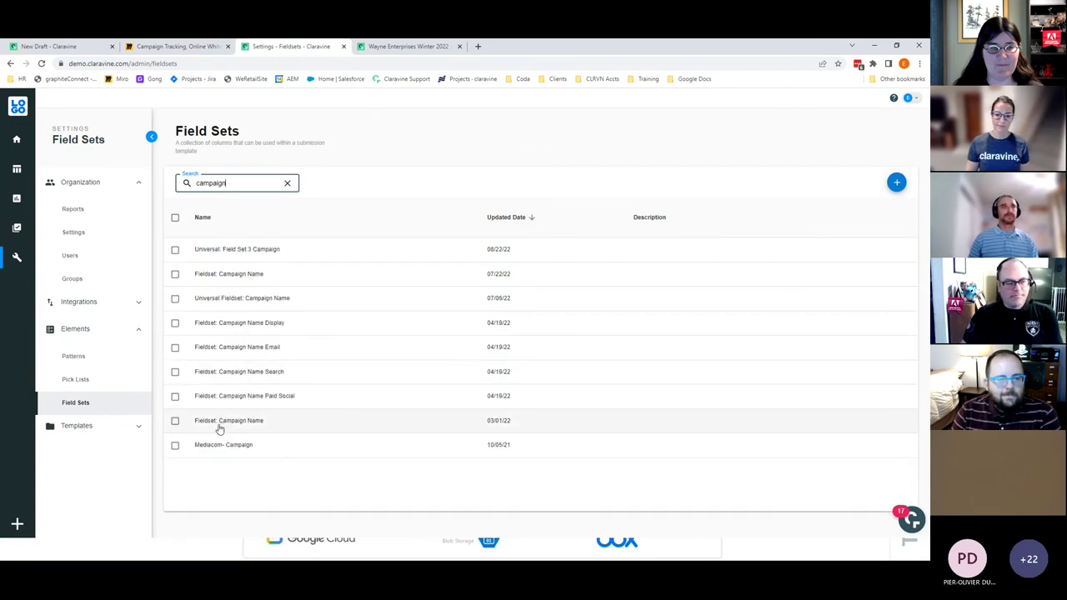
{"action": "left_click", "coordinate": [229, 280]}
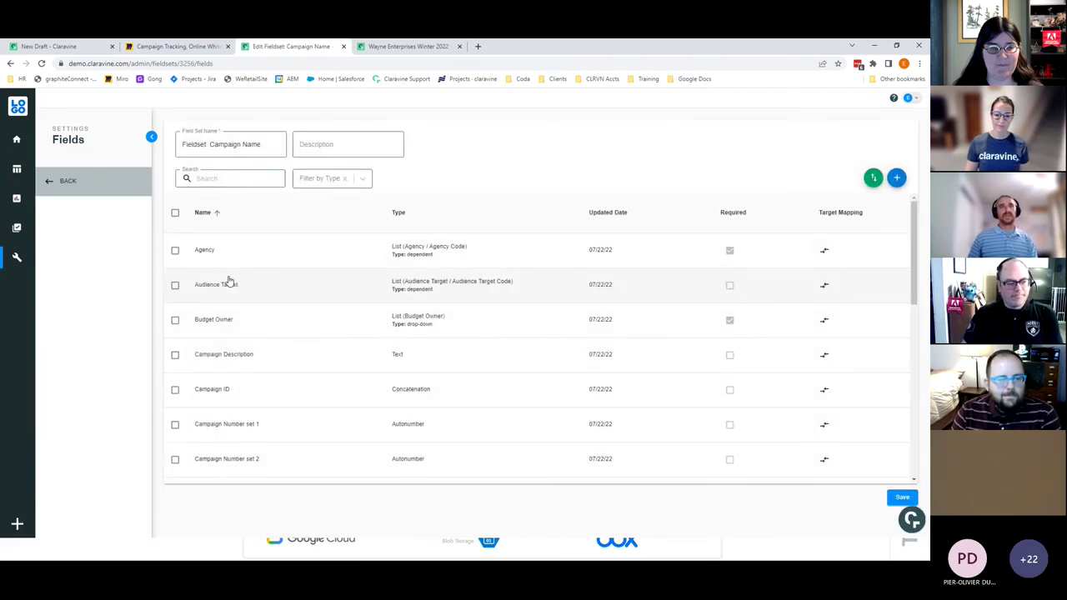
Open the Campaign Description field and review its text rules, case and space transforms, and minimum and maximum length.
{"action": "left_click", "coordinate": [286, 354]}
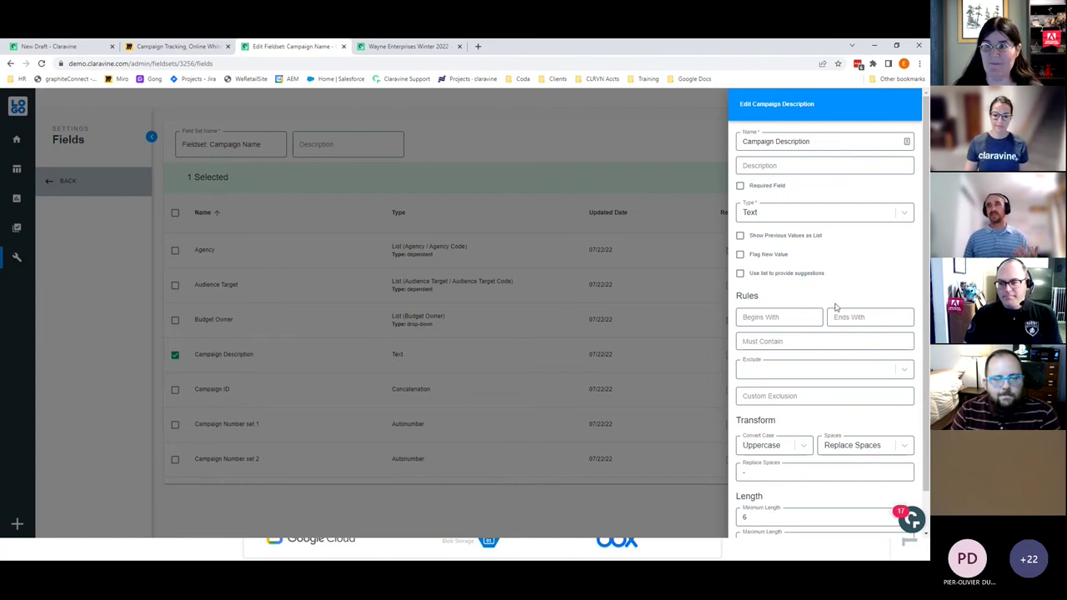
{"action": "scroll", "coordinate": [842, 379], "scroll_direction": "down", "scroll_amount": 1}
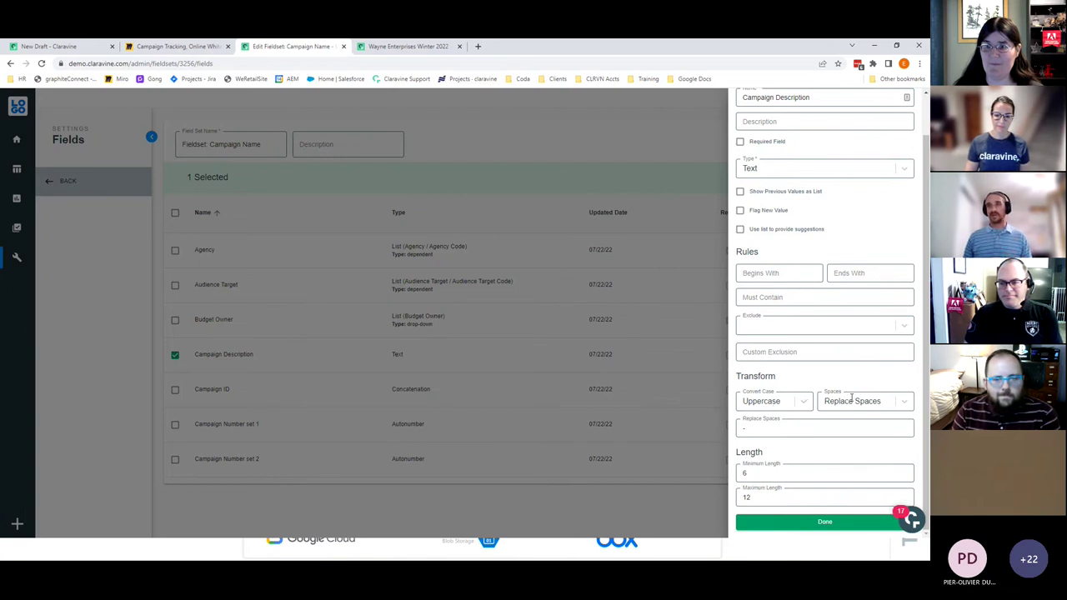
{"action": "left_click", "coordinate": [781, 473]}
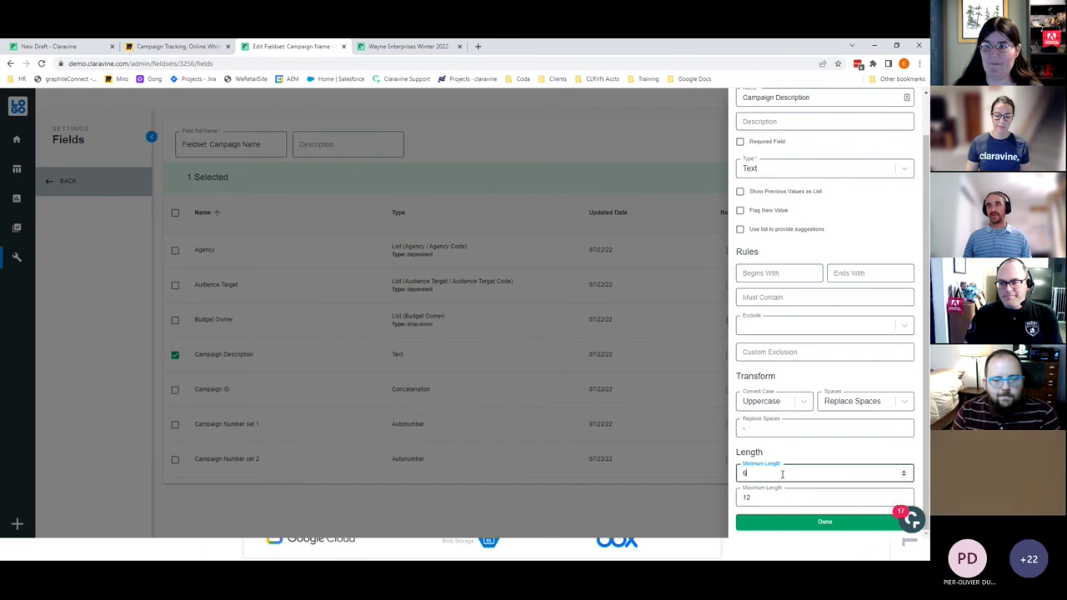
{"action": "left_click", "coordinate": [773, 500]}
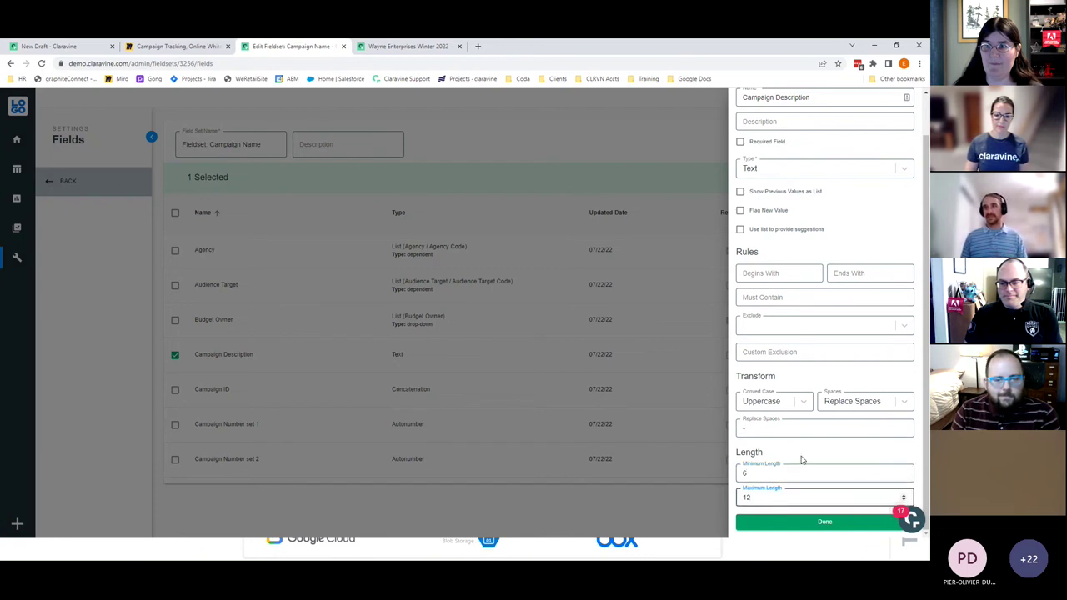